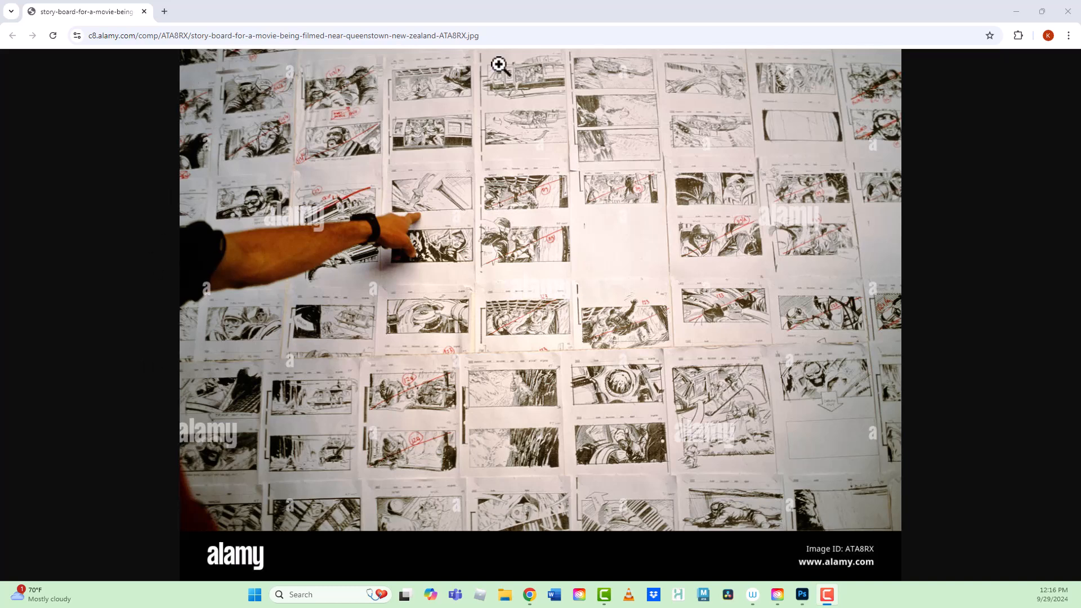
- Switch to Photoshop and create a Film & Video document with the HDTV 1080p preset, 1920 x 1080 px at 72 ppi
{"action": "left_click", "coordinate": [1015, 12]}
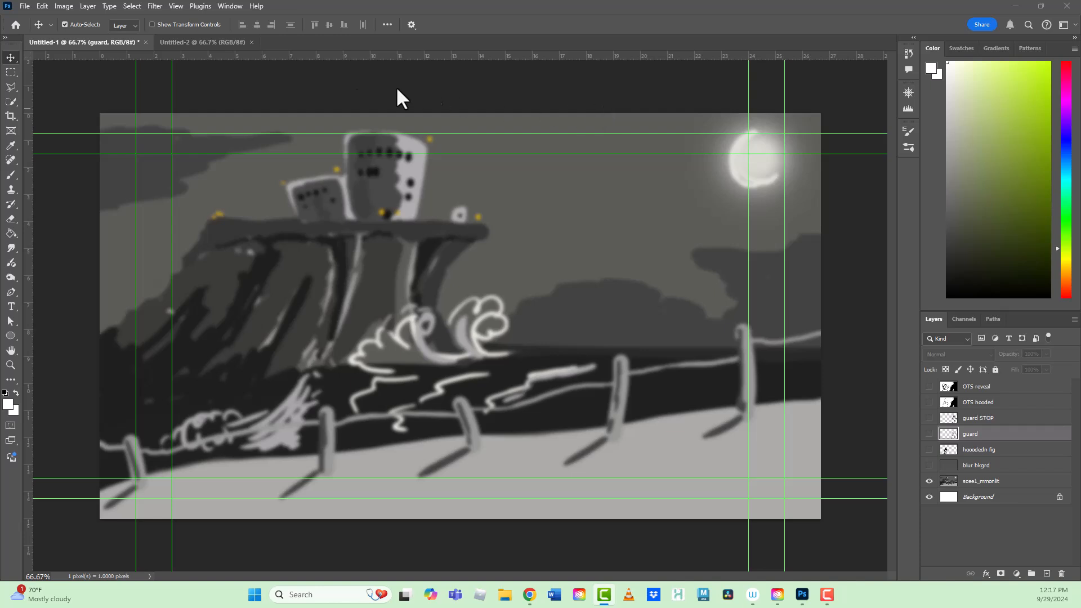
{"action": "left_click", "coordinate": [22, 5]}
{"action": "key", "text": "Escape"}
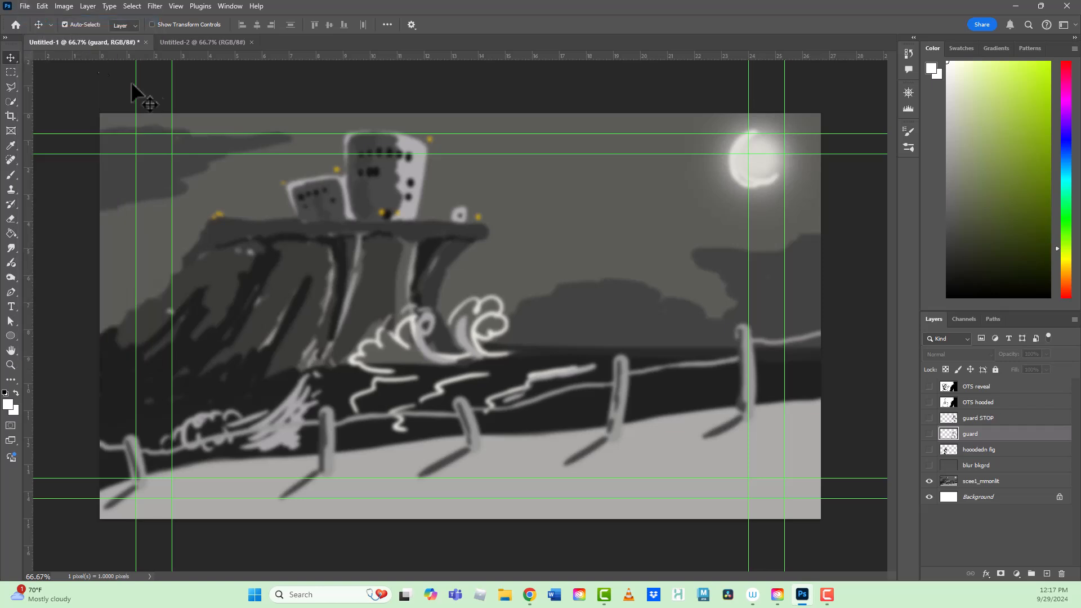
{"action": "key", "text": "ctrl+n"}
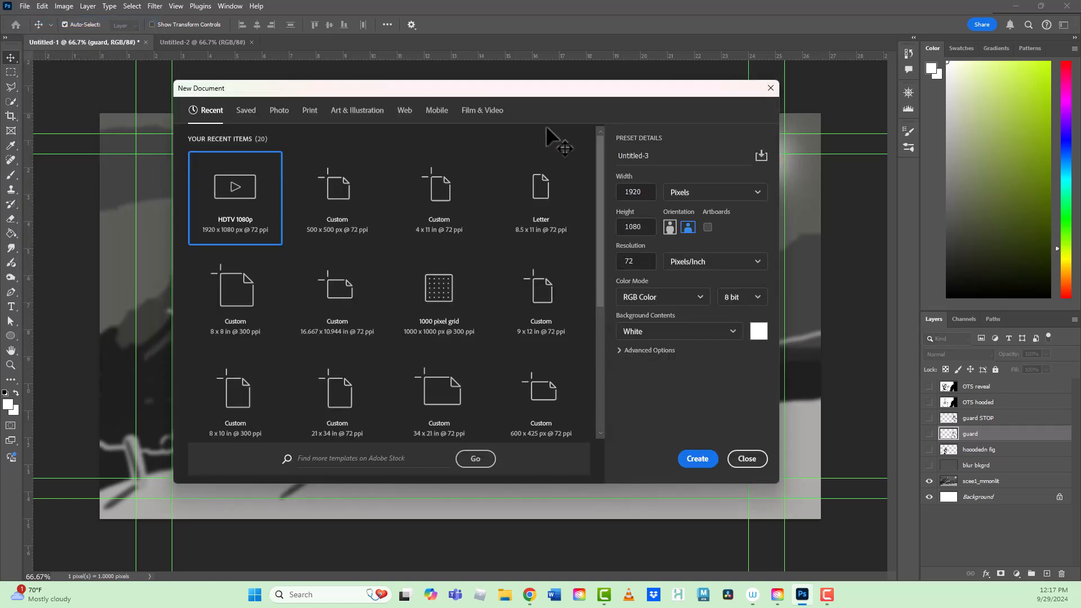
{"action": "left_click", "coordinate": [482, 112]}
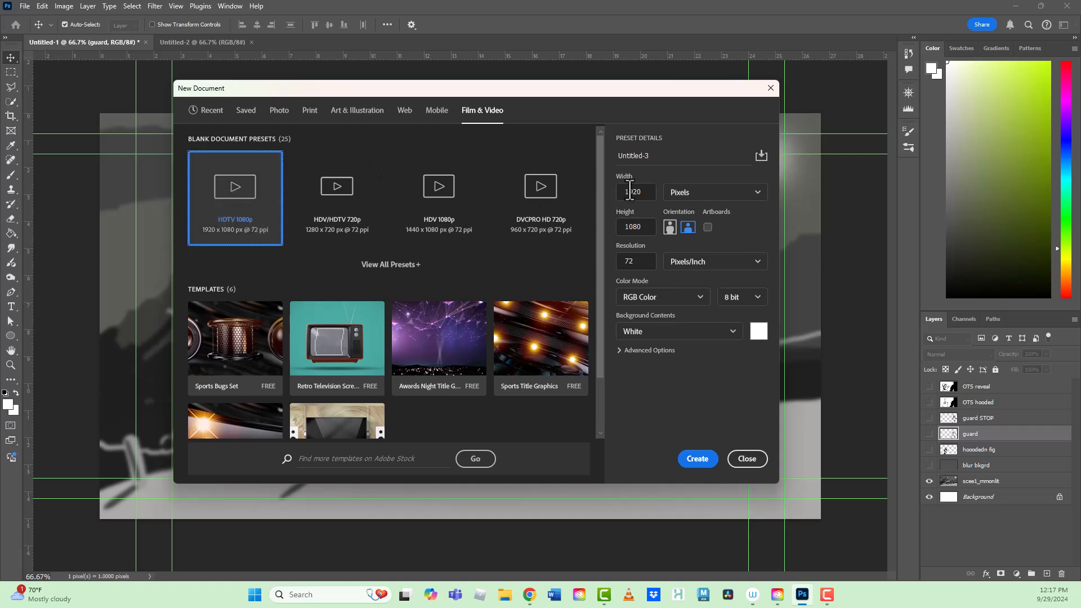
{"action": "left_click", "coordinate": [699, 460]}
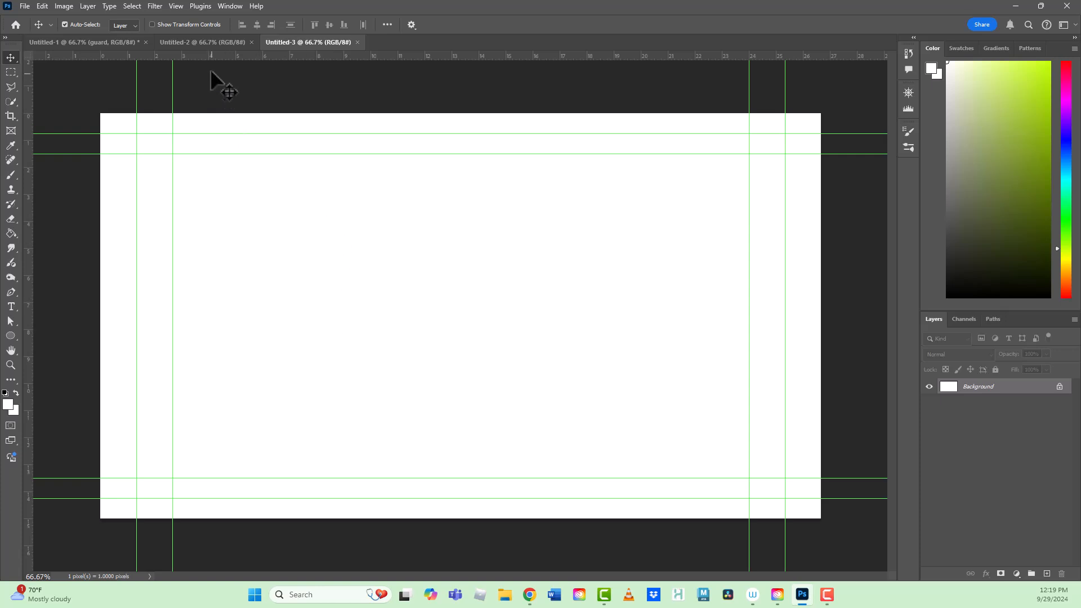
- Return to the Untitled-1 document containing the moonlit cliff scene
{"action": "left_click", "coordinate": [202, 43]}
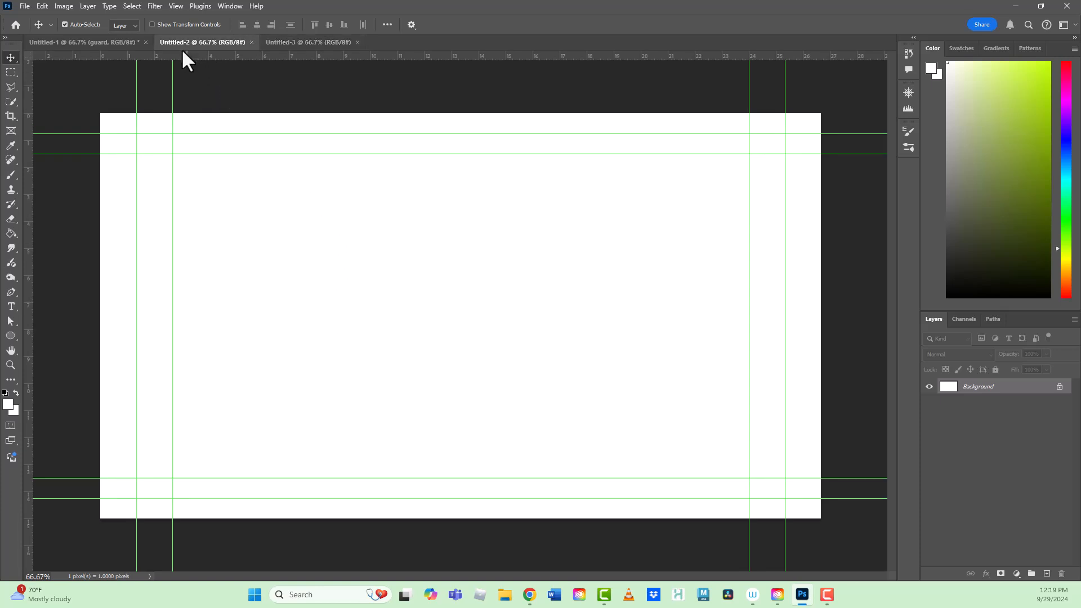
{"action": "left_click", "coordinate": [110, 39]}
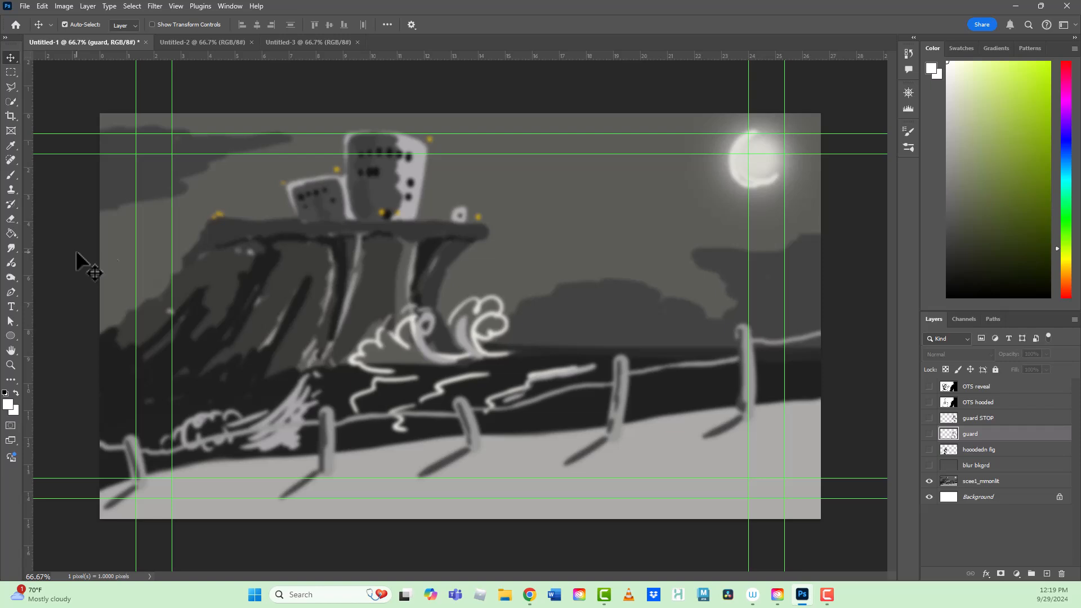
{"action": "left_click", "coordinate": [450, 271]}
- Look at the movie storyboard reference photo in Chrome and return to the scene in Photoshop
{"action": "left_click", "coordinate": [529, 594]}
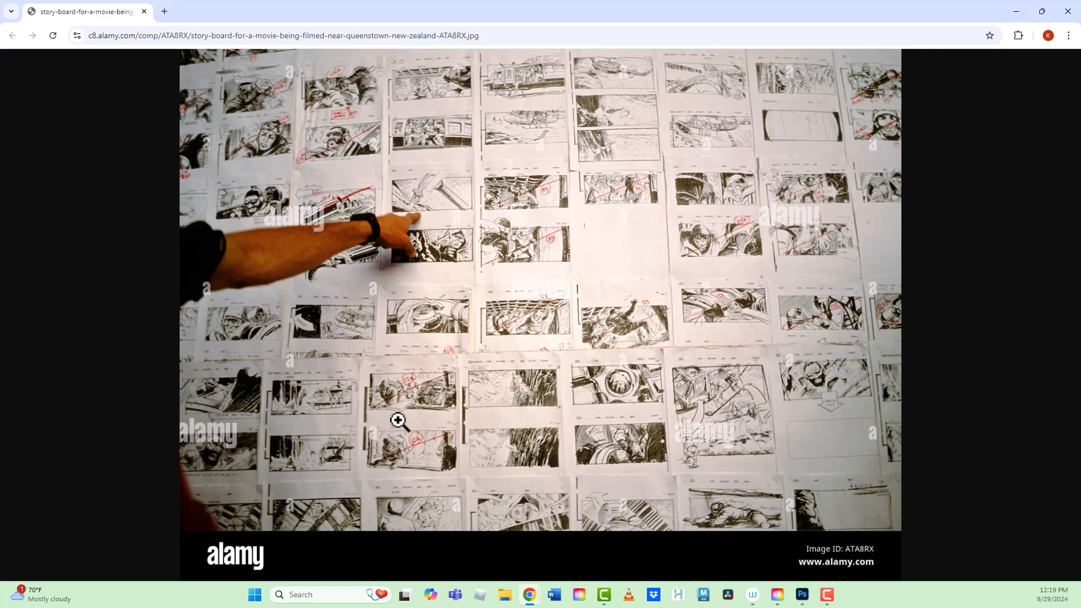
{"action": "left_click", "coordinate": [1018, 12]}
{"action": "left_click", "coordinate": [606, 271]}
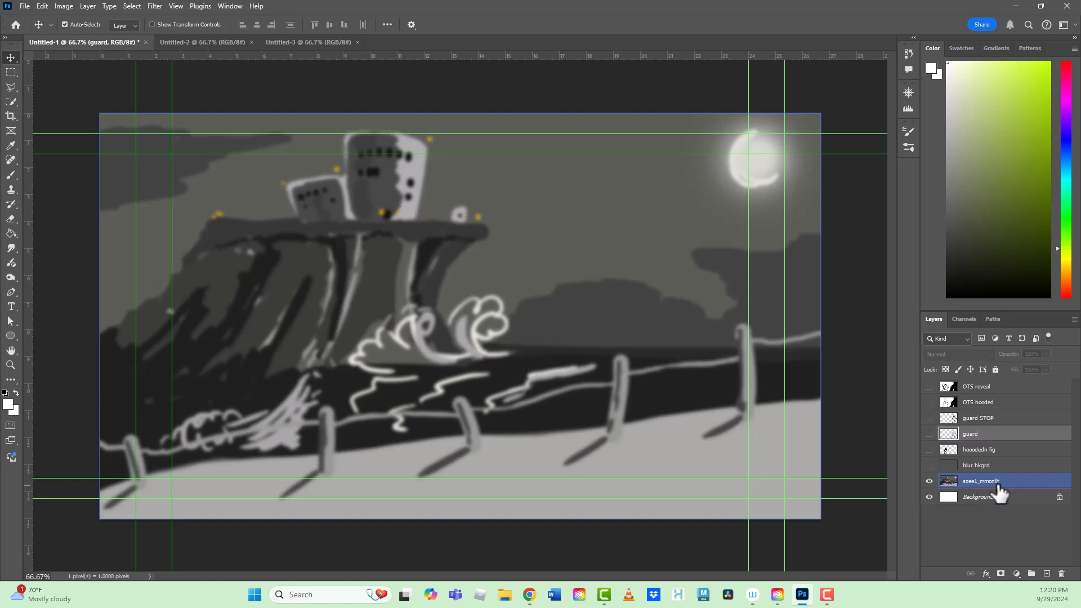
- Show the blur bkgrd and hooodedn fig layers, and move the hooded figure up and left within the scene
{"action": "left_click", "coordinate": [929, 465]}
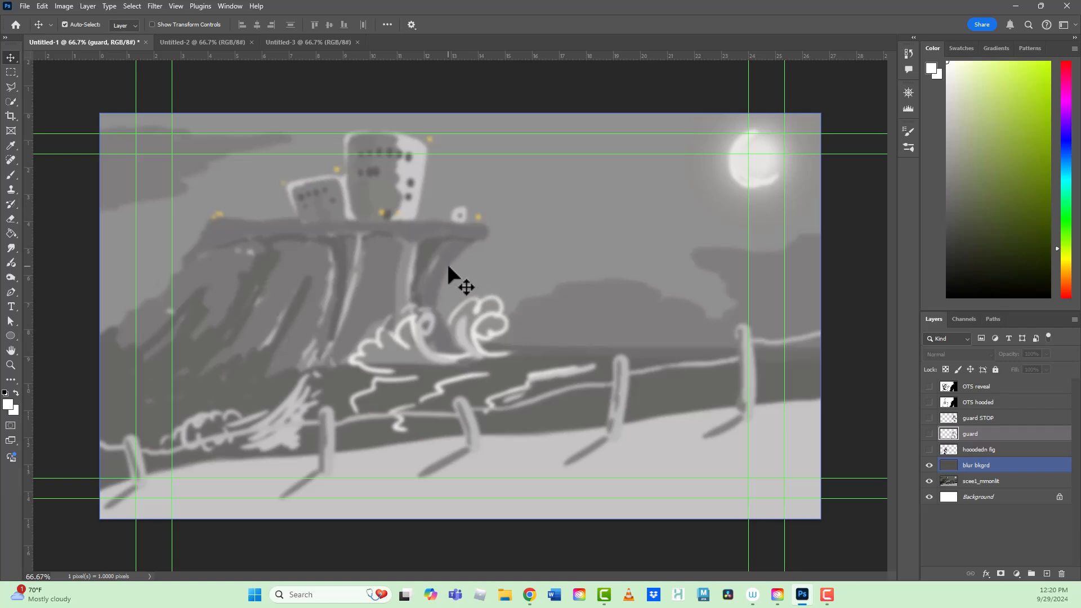
{"action": "left_click", "coordinate": [930, 465]}
{"action": "left_click", "coordinate": [929, 451]}
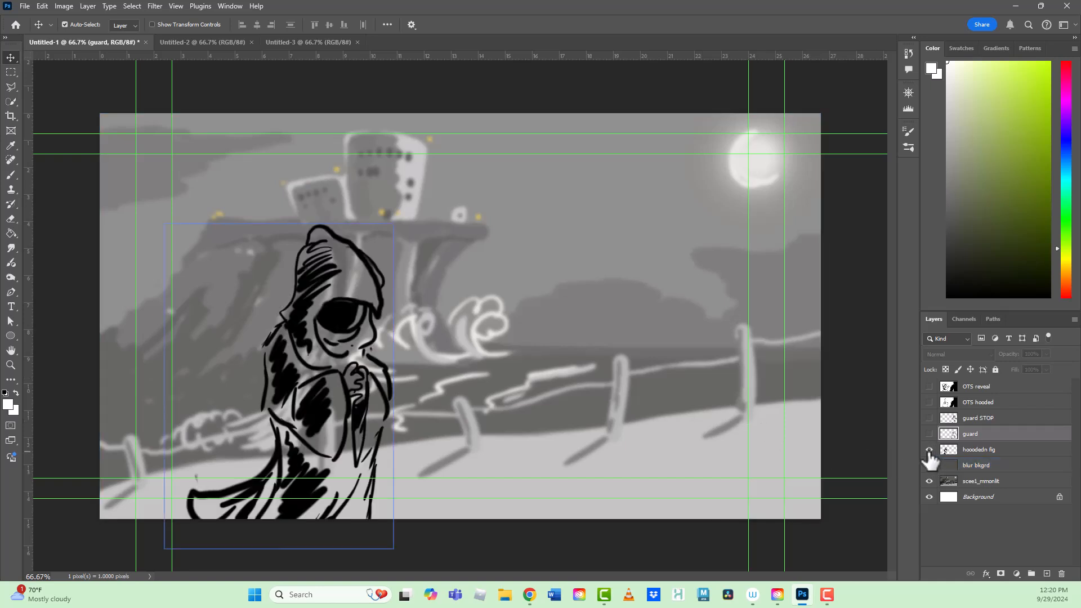
{"action": "left_click_drag", "start_coordinate": [326, 431], "coordinate": [271, 406]}
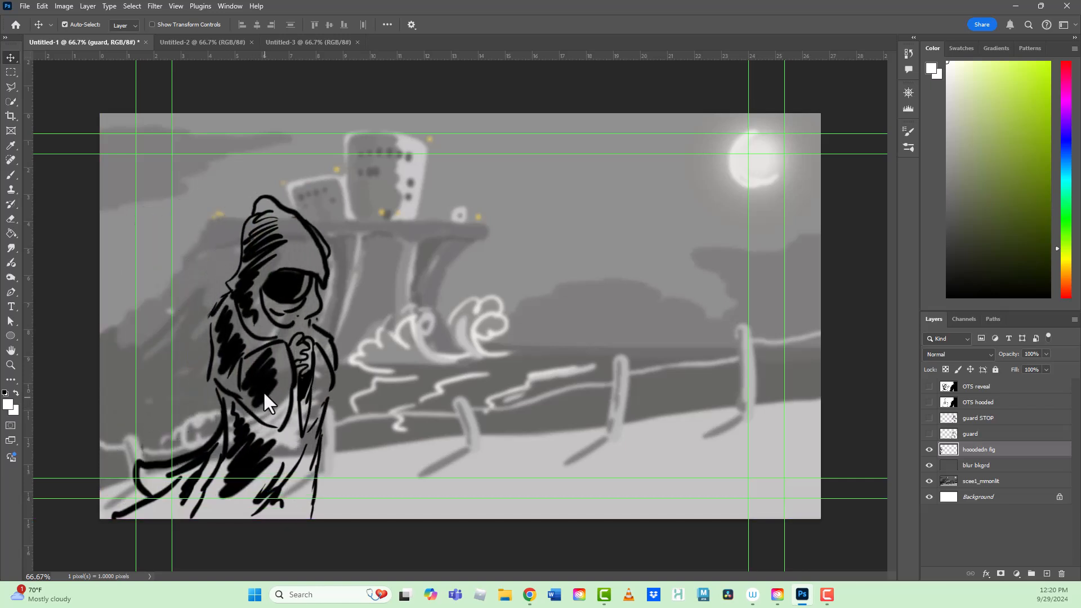
{"action": "right_click", "coordinate": [265, 401]}
{"action": "left_click", "coordinate": [282, 399]}
{"action": "right_click", "coordinate": [259, 347]}
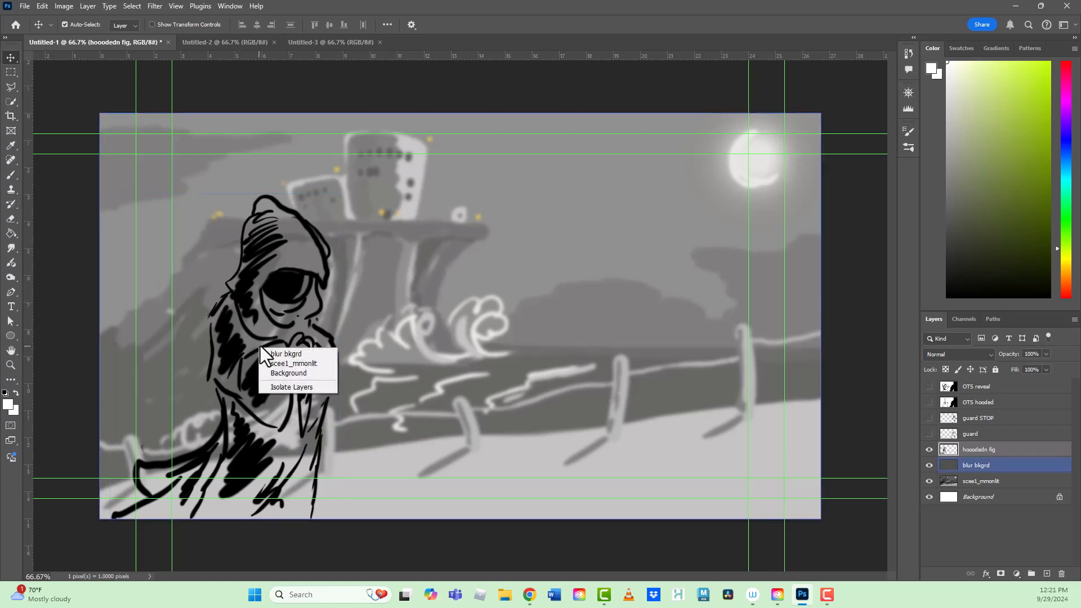
{"action": "left_click", "coordinate": [255, 301]}
{"action": "right_click", "coordinate": [268, 269]}
{"action": "left_click", "coordinate": [259, 356]}
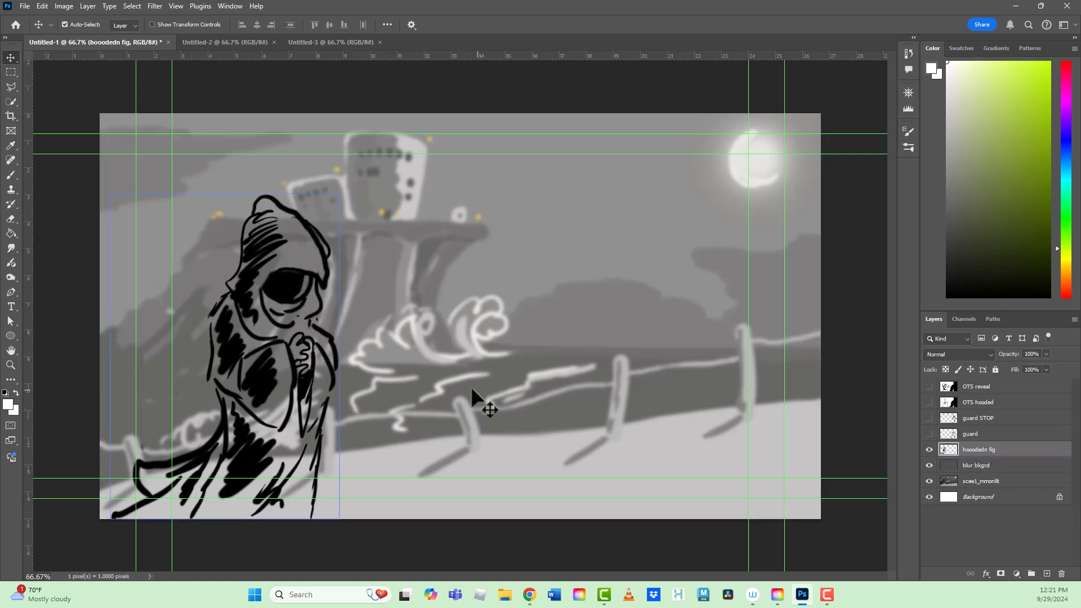
{"action": "right_click", "coordinate": [251, 373]}
{"action": "left_click", "coordinate": [253, 365]}
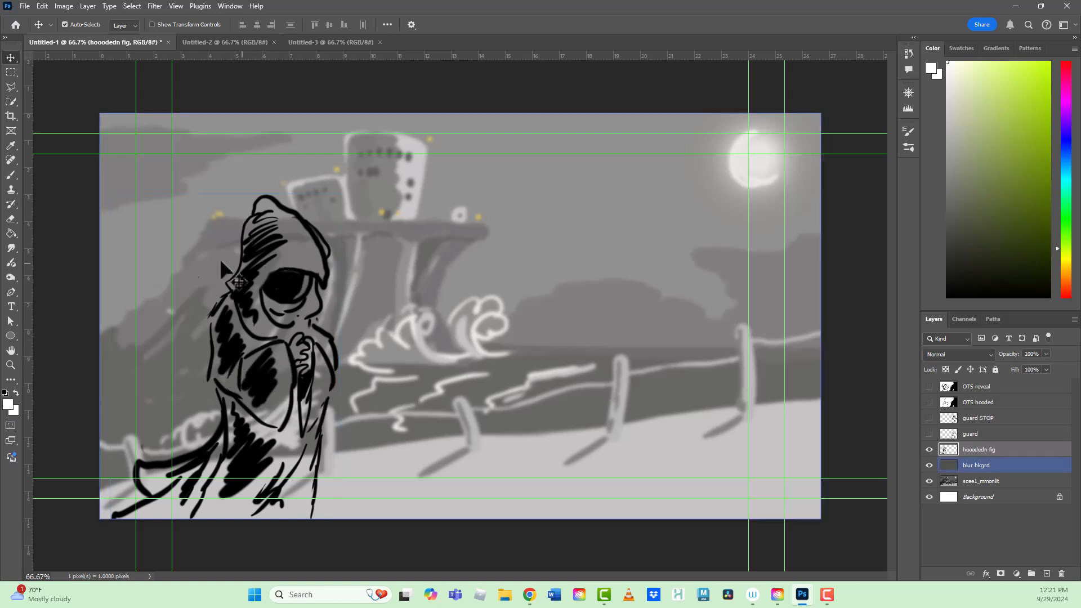
- Nudge the hooded figure down and left in the frame, and check it with the scee1_mmonlit background switched off and on
{"action": "left_click_drag", "start_coordinate": [289, 374], "coordinate": [265, 394]}
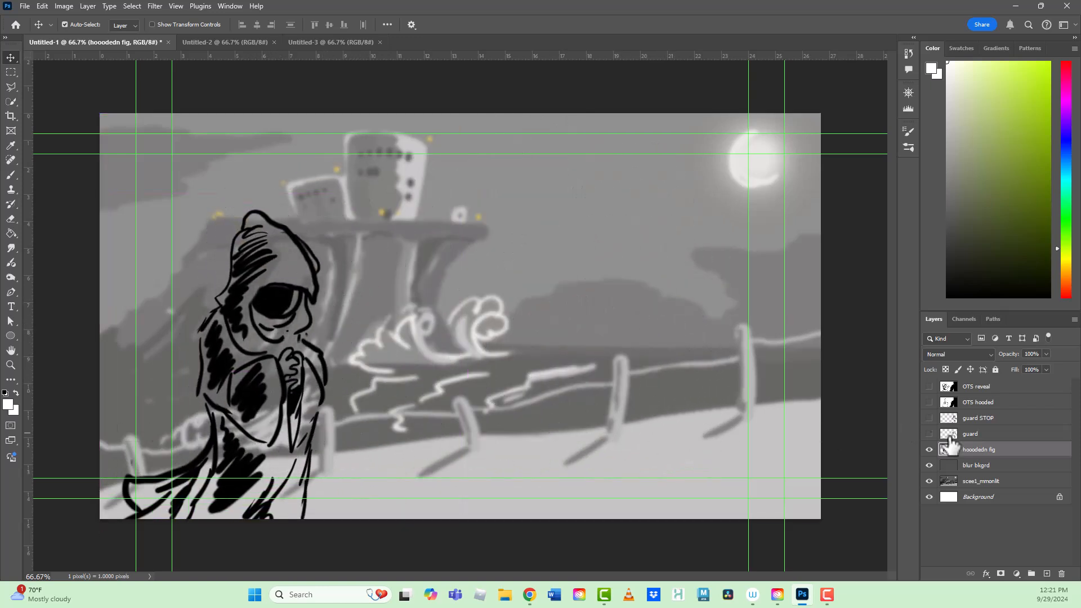
{"action": "left_click", "coordinate": [932, 481]}
{"action": "left_click", "coordinate": [930, 482]}
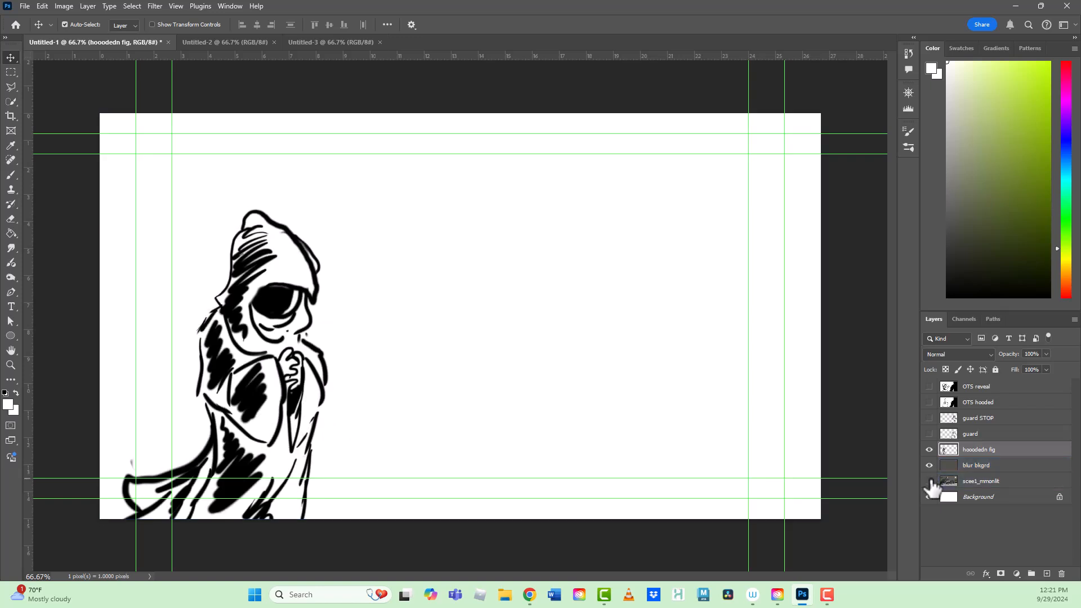
{"action": "left_click", "coordinate": [930, 482]}
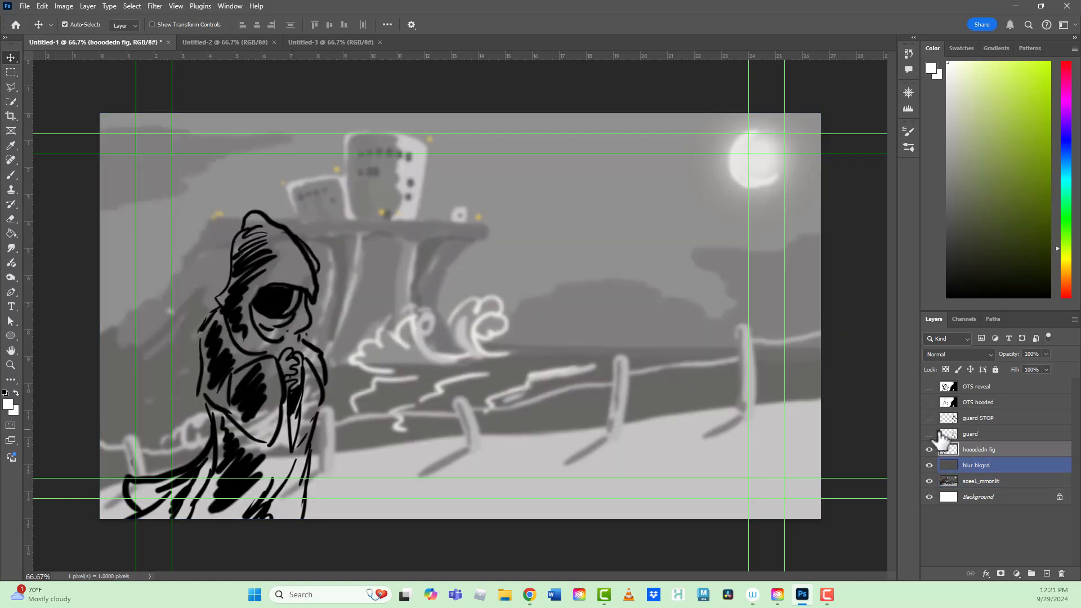
{"action": "left_click_drag", "start_coordinate": [274, 414], "coordinate": [255, 398]}
{"action": "left_click", "coordinate": [201, 432]}
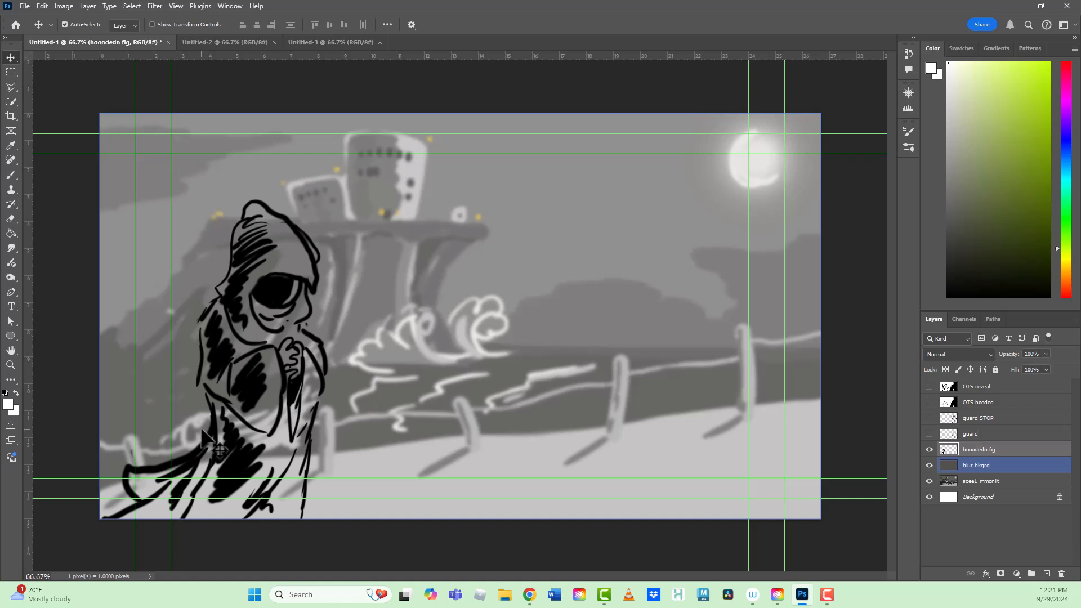
{"action": "left_click", "coordinate": [221, 451]}
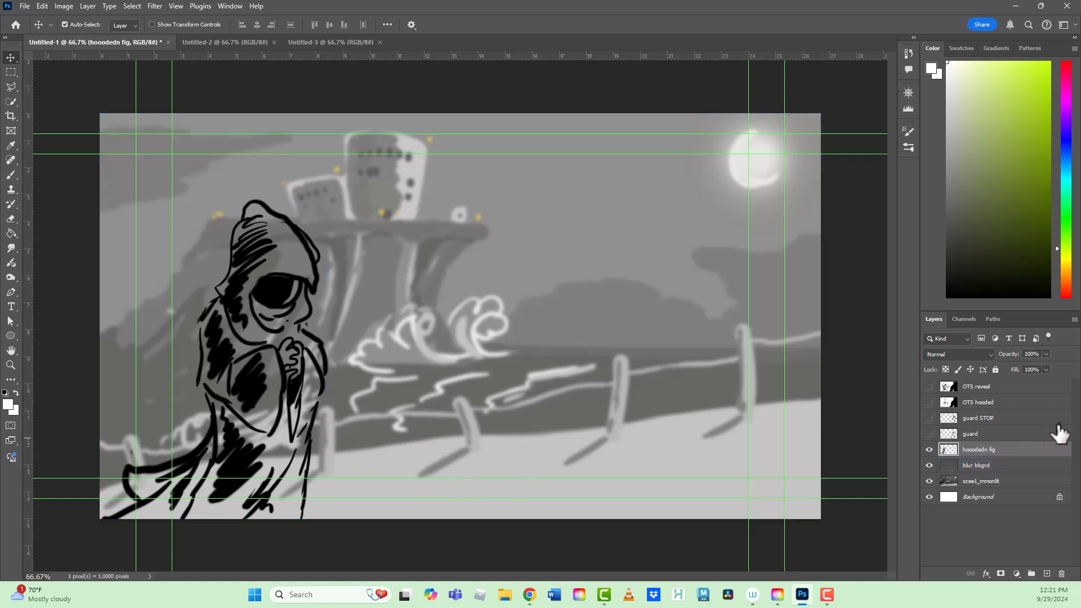
- Show the guard layer and move the hooded figure down and left, away from the guard
{"action": "left_click", "coordinate": [929, 434]}
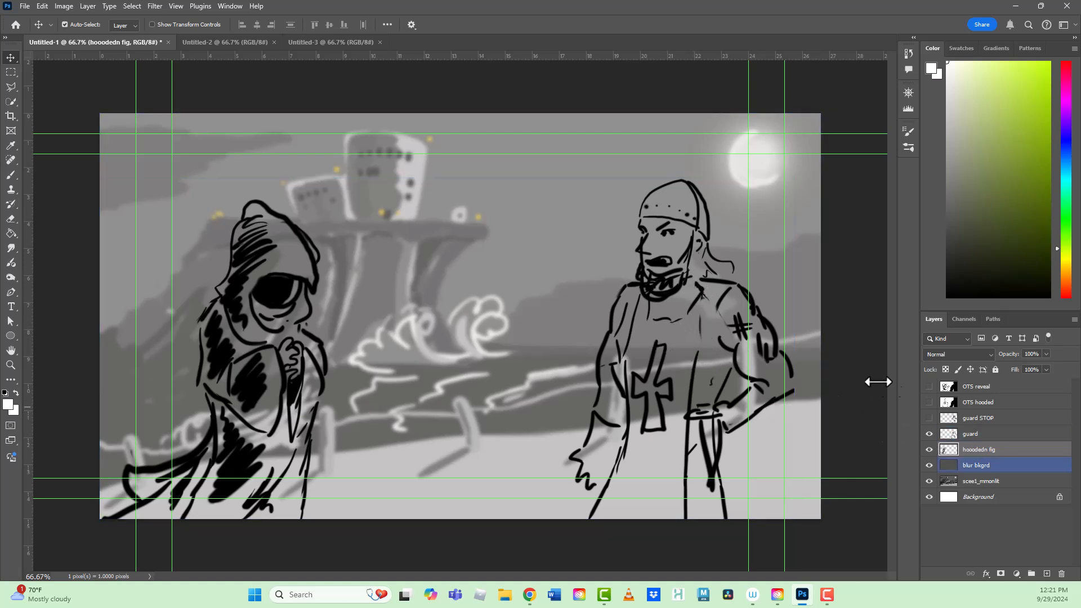
{"action": "left_click", "coordinate": [936, 434]}
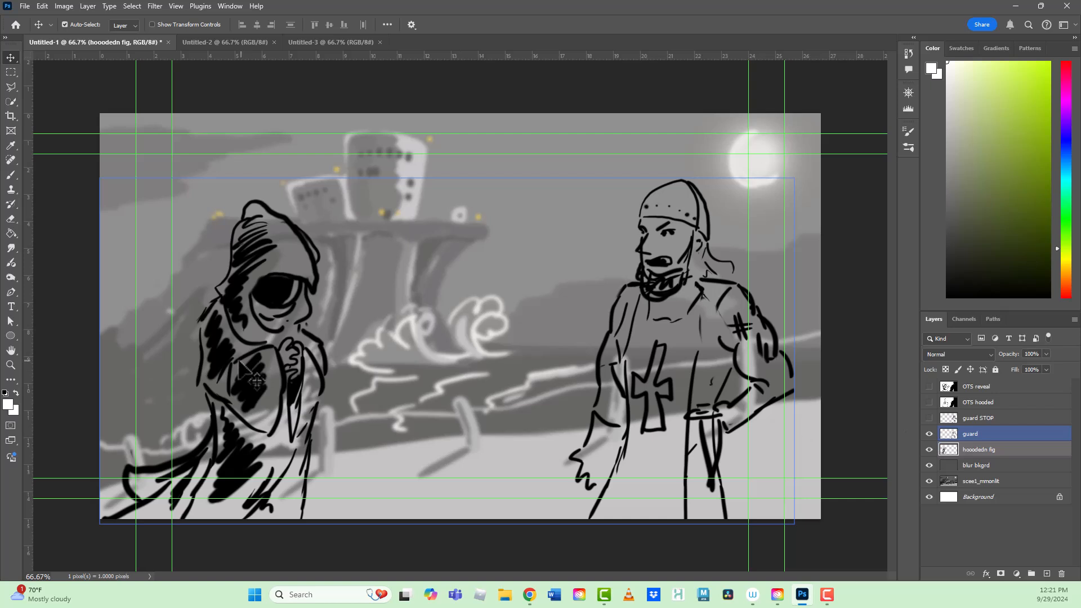
{"action": "left_click_drag", "start_coordinate": [249, 385], "coordinate": [197, 412]}
{"action": "left_click", "coordinate": [468, 295]}
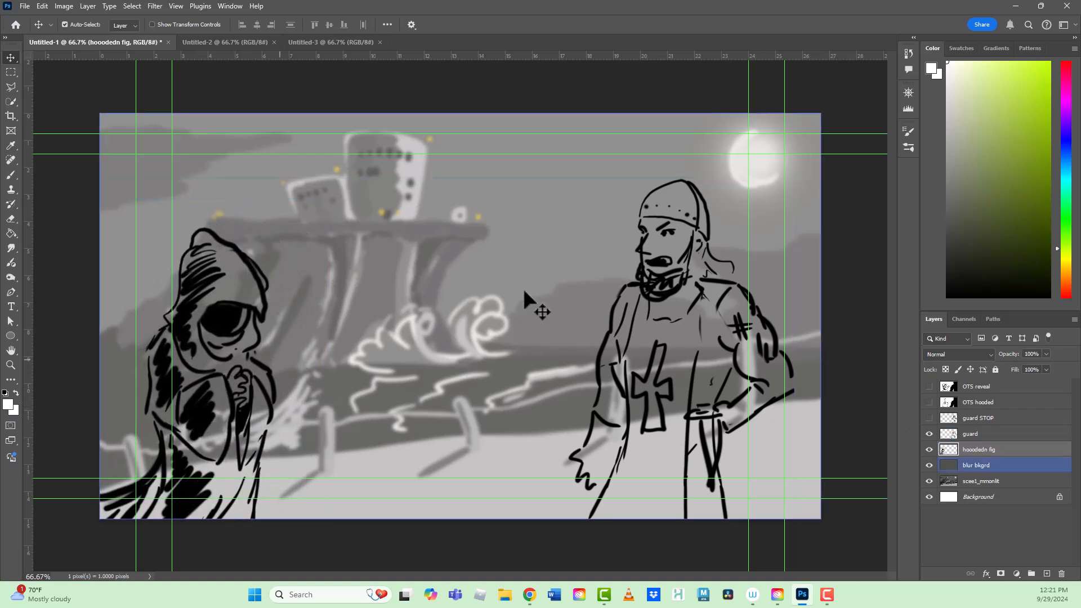
{"action": "left_click", "coordinate": [675, 289]}
{"action": "mouse_move", "coordinate": [263, 404]}
{"action": "left_mouse_down"}
{"action": "mouse_move", "coordinate": [257, 385]}
{"action": "mouse_move", "coordinate": [260, 404]}
{"action": "left_mouse_up"}
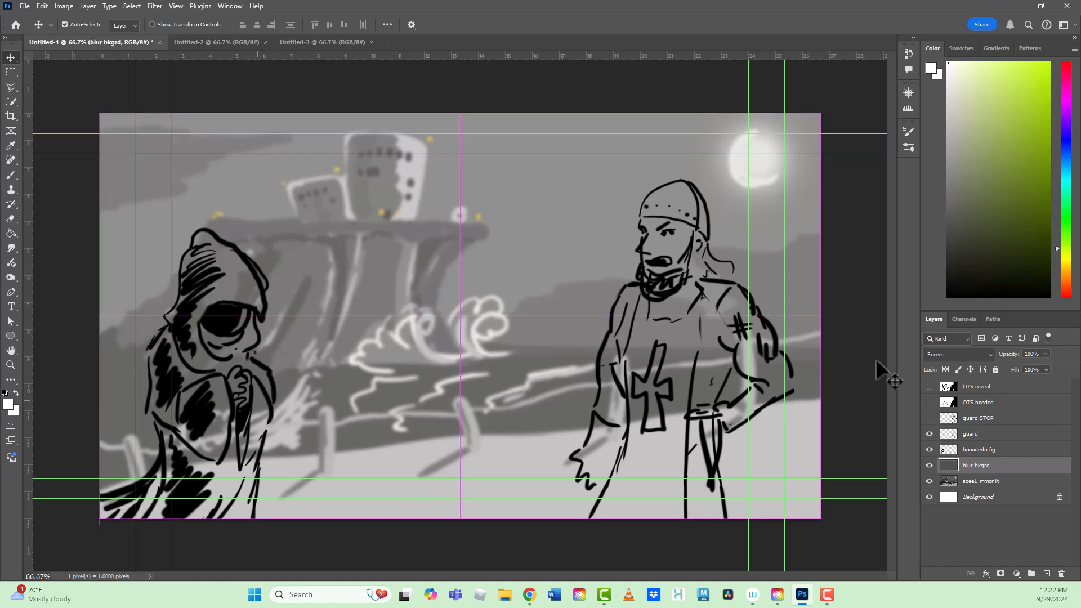
- Replace the guard layer with the guard STOP layer and move that guard left, closer to the hooded figure
{"action": "left_click", "coordinate": [930, 434]}
{"action": "left_click", "coordinate": [930, 434]}
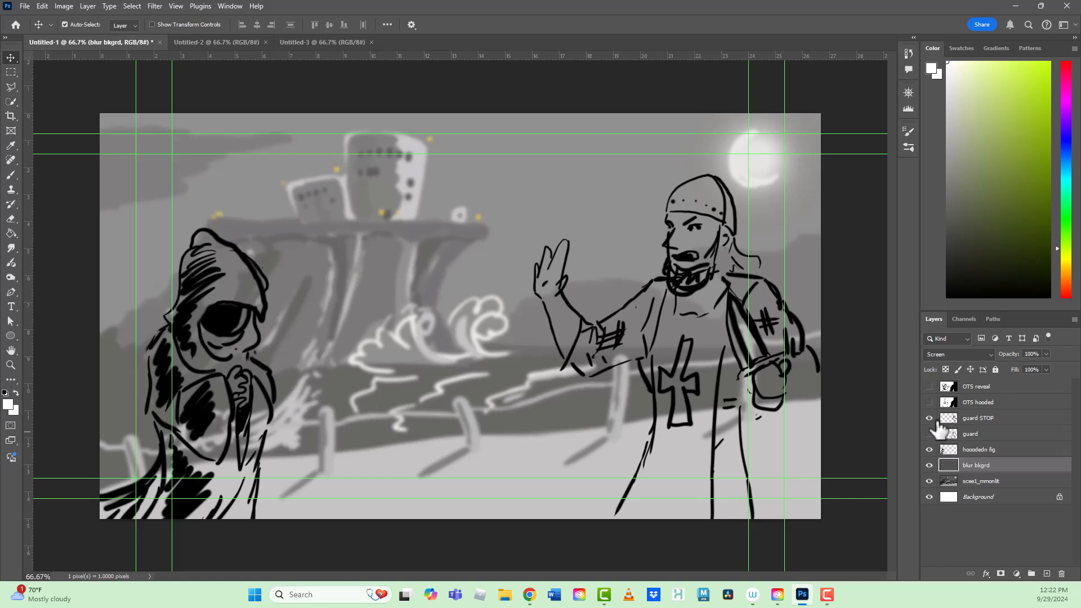
{"action": "left_click", "coordinate": [968, 417]}
{"action": "left_click_drag", "start_coordinate": [740, 343], "coordinate": [641, 336]}
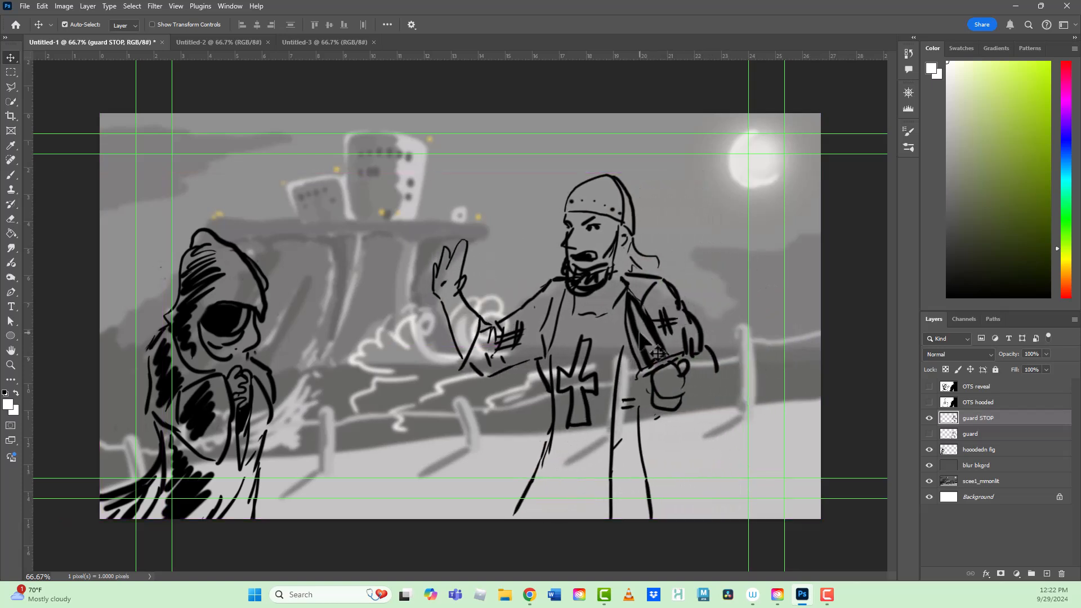
{"action": "left_click", "coordinate": [642, 337]}
{"action": "left_click_drag", "start_coordinate": [641, 344], "coordinate": [671, 354]}
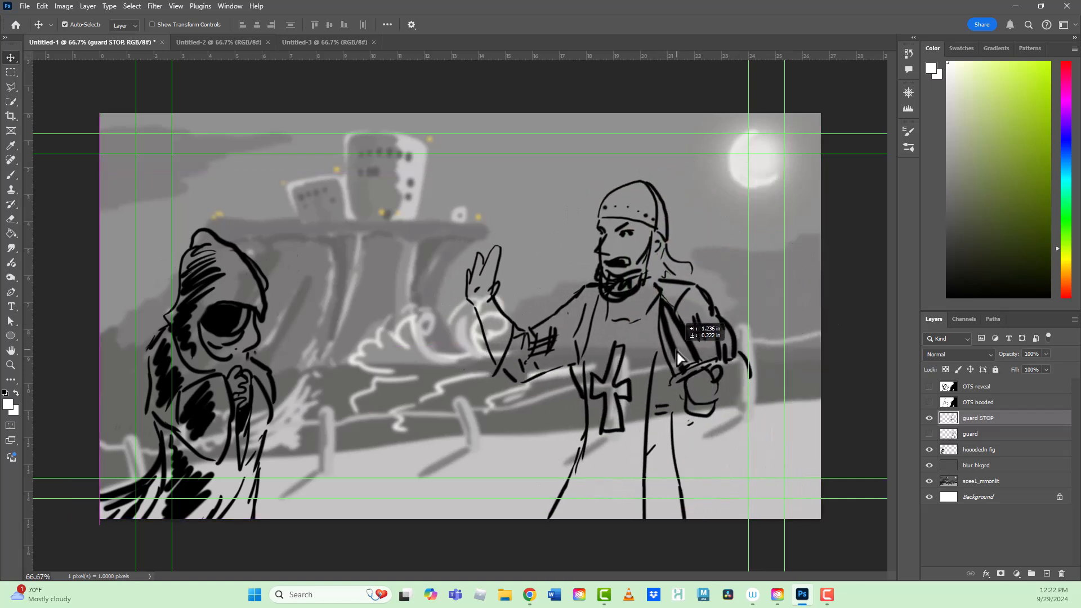
- Move the hooded figure on the hooodedn fig layer right and slightly up, toward the guard's raised hand
{"action": "left_click", "coordinate": [982, 450]}
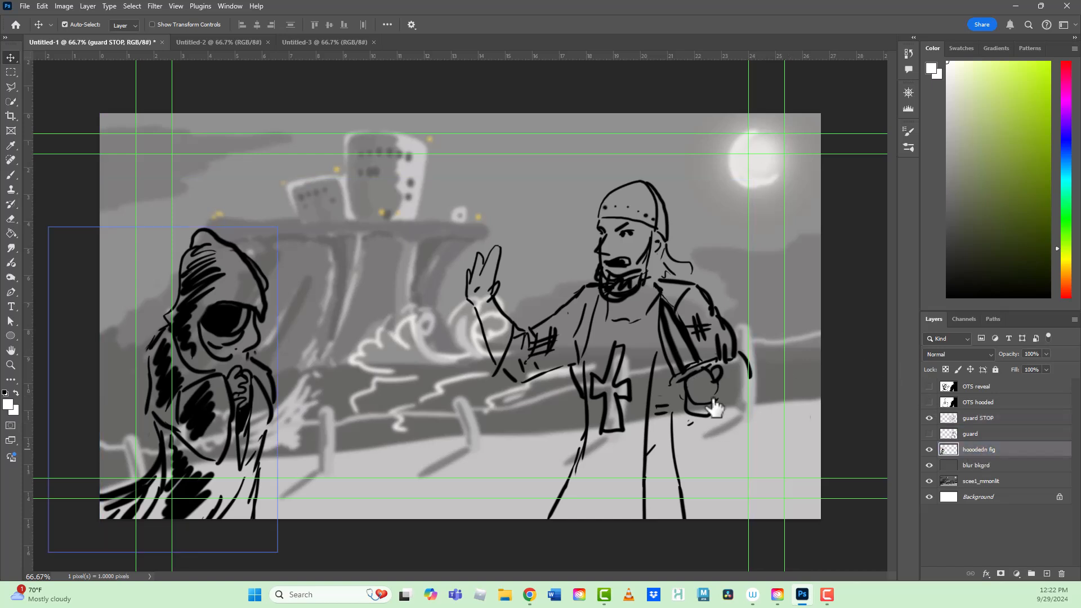
{"action": "left_click_drag", "start_coordinate": [212, 414], "coordinate": [299, 397]}
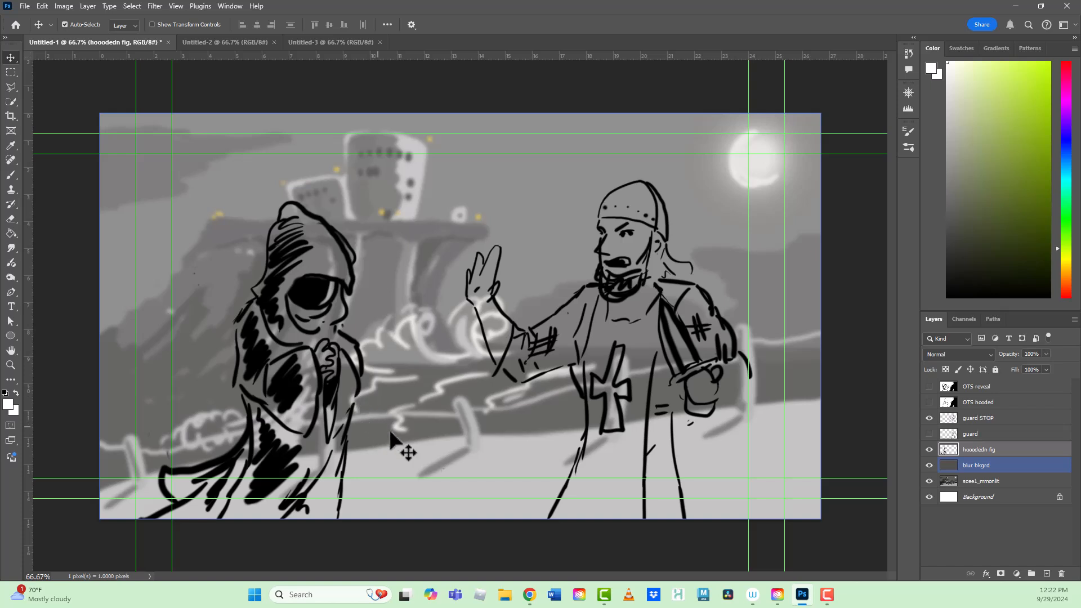
{"action": "left_click", "coordinate": [935, 421]}
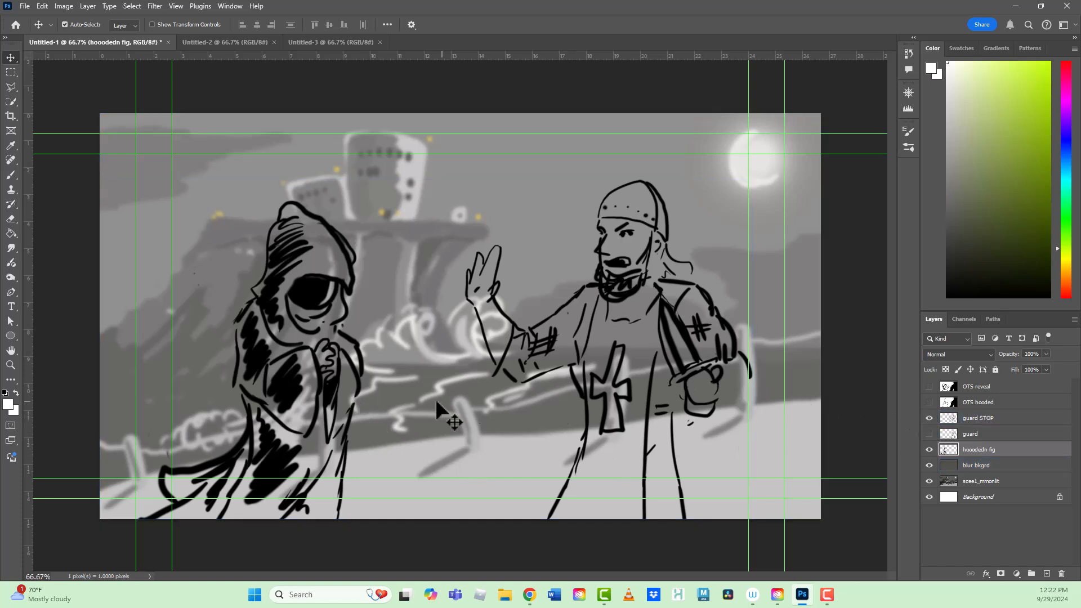
- Preview the OTS hooded and OTS reveal panels, hide all figure layers to check the background, and make every layer visible again
{"action": "left_click", "coordinate": [930, 404]}
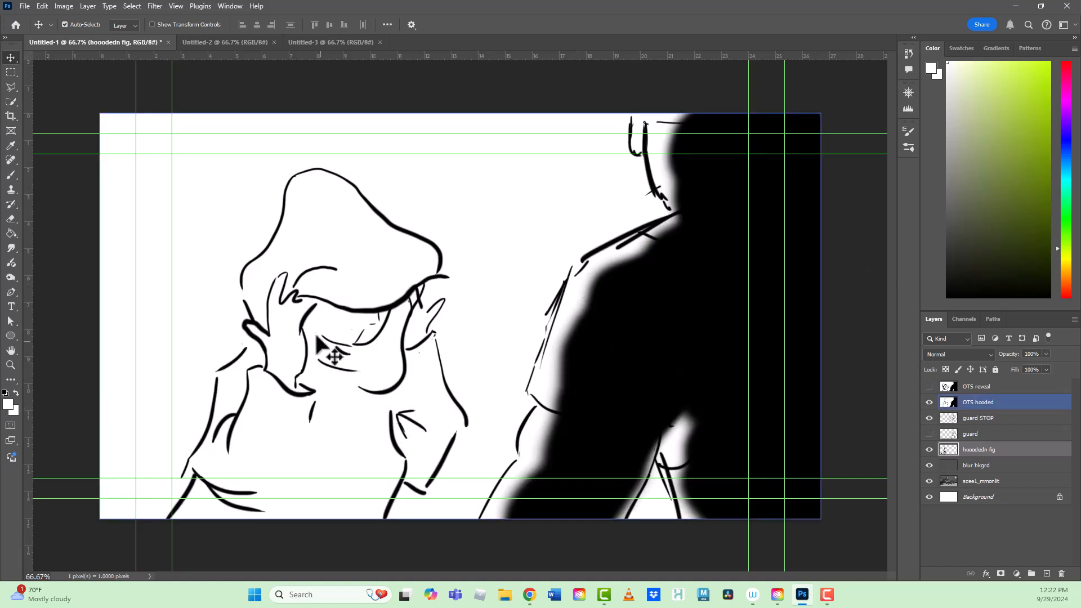
{"action": "left_click", "coordinate": [930, 387]}
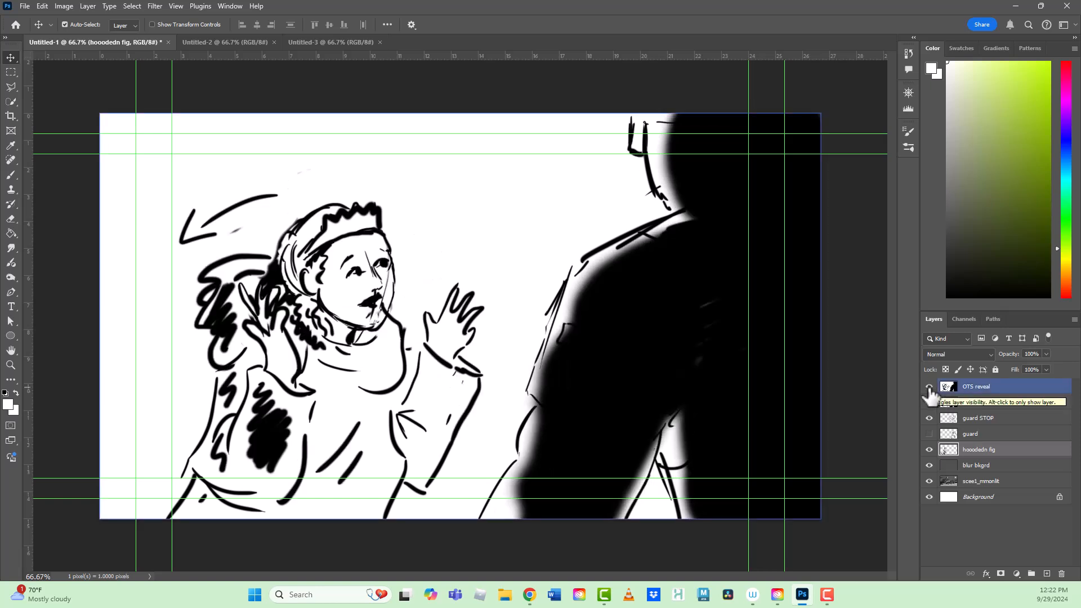
{"action": "left_click", "coordinate": [929, 388]}
{"action": "left_click", "coordinate": [930, 402]}
{"action": "left_click", "coordinate": [929, 418]}
{"action": "left_click", "coordinate": [930, 450]}
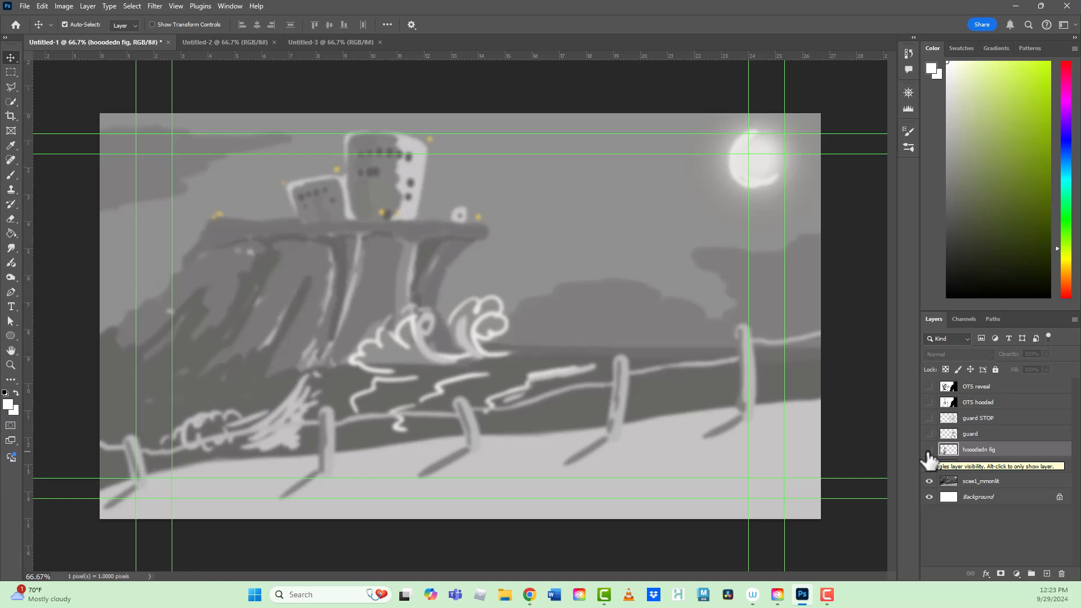
{"action": "left_click_drag", "start_coordinate": [928, 451], "coordinate": [929, 389]}
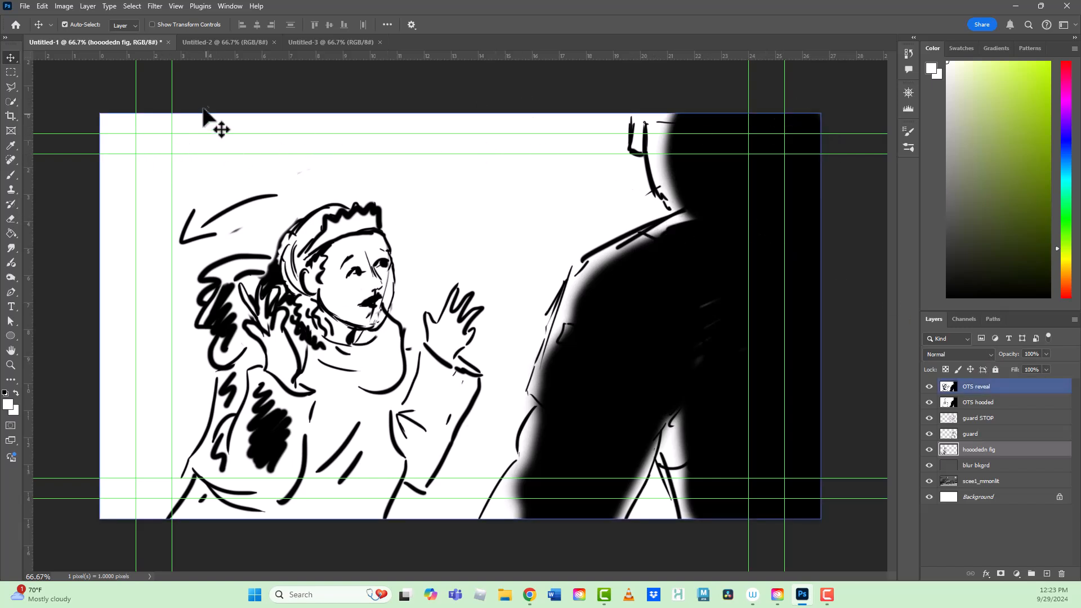
- Hide the guides and other extras to preview the clean panel, and turn them back on
{"action": "left_click", "coordinate": [177, 6]}
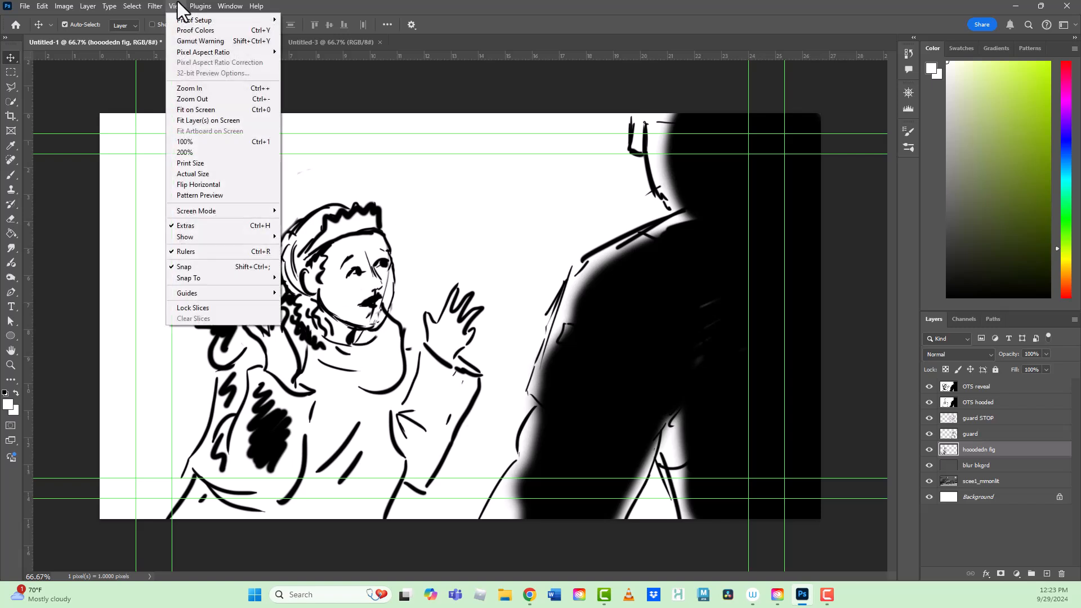
{"action": "left_click", "coordinate": [211, 225]}
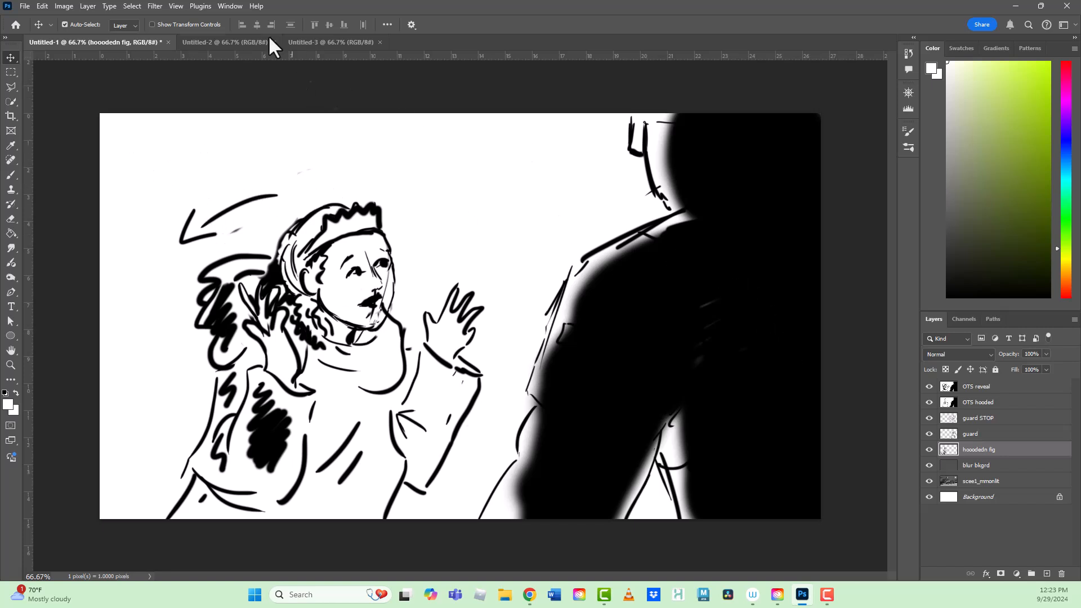
{"action": "left_click", "coordinate": [179, 8]}
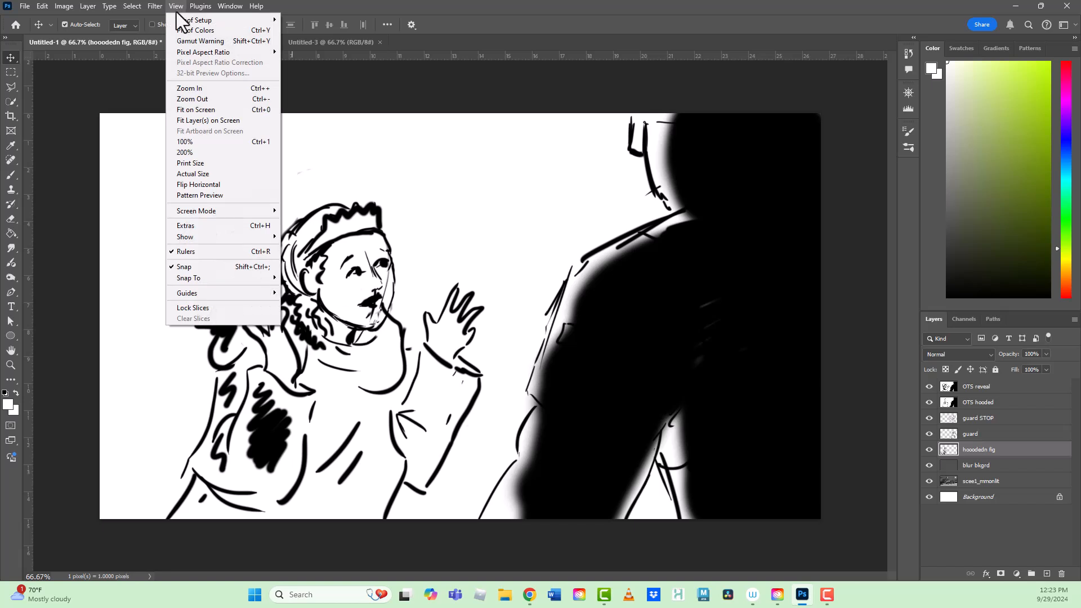
{"action": "left_click", "coordinate": [195, 227]}
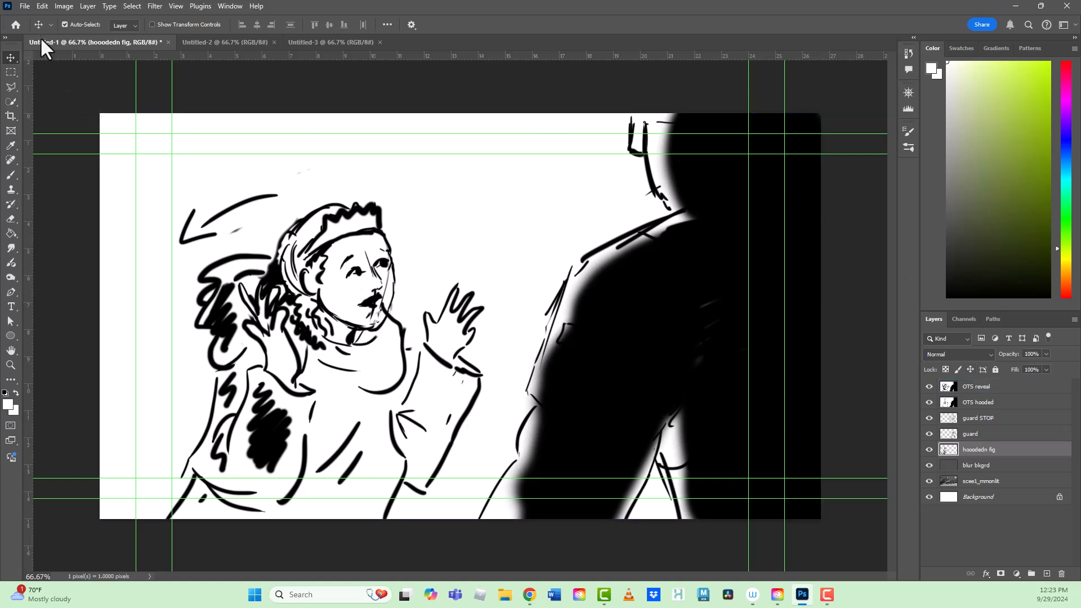
{"action": "left_click", "coordinate": [25, 6]}
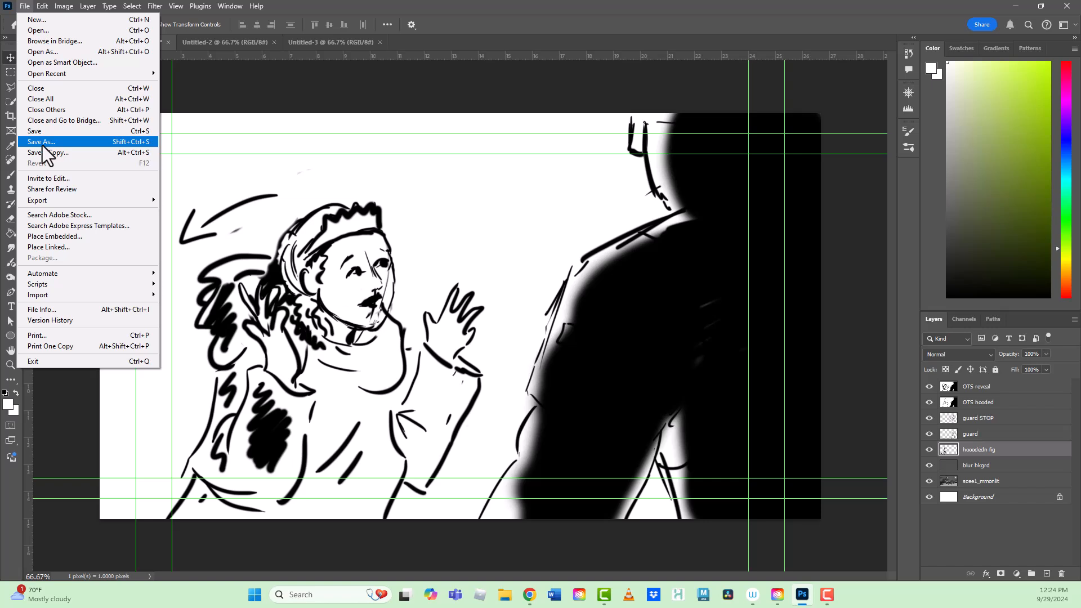
{"action": "left_click", "coordinate": [249, 96]}
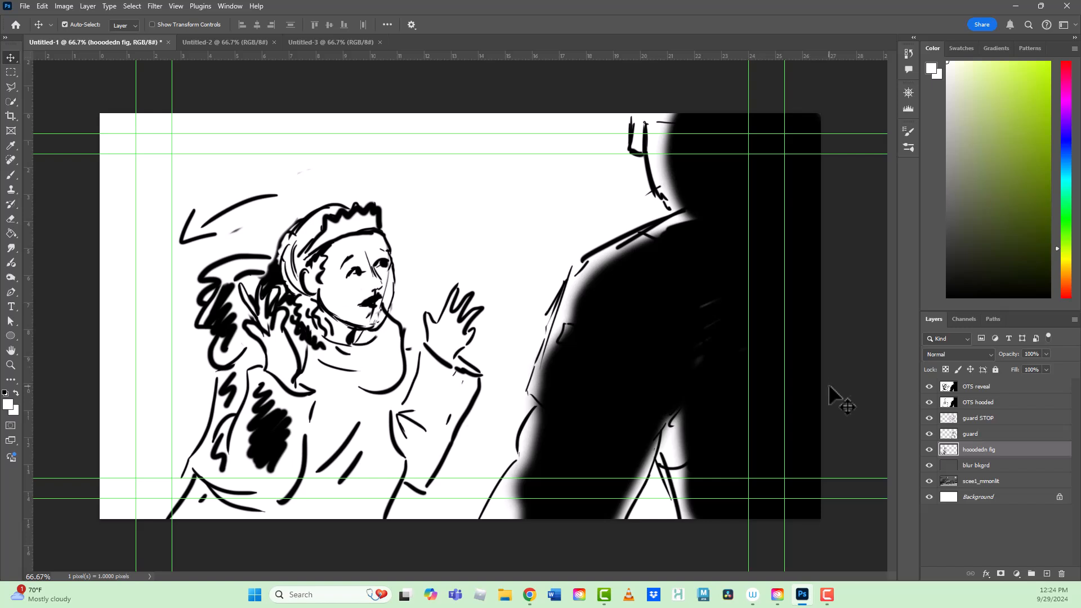
- Preview the OTS reveal layer alone and the OTS hooded layer alone, and make every layer visible again
{"action": "left_click", "coordinate": [949, 402]}
{"action": "left_click_drag", "start_coordinate": [929, 402], "coordinate": [928, 504]}
{"action": "left_click", "coordinate": [979, 389]}
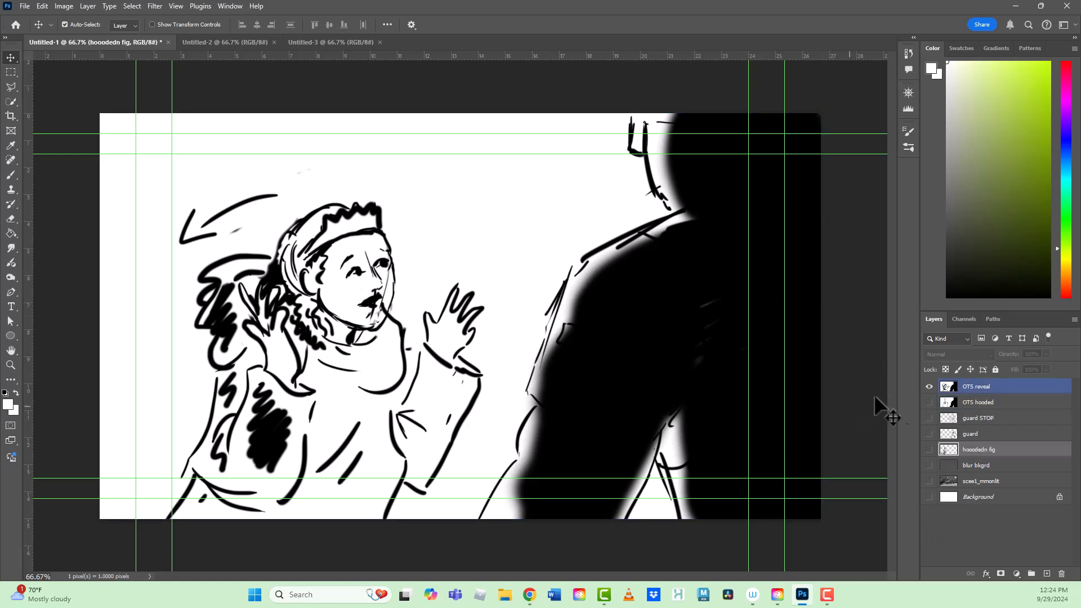
{"action": "left_click", "coordinate": [930, 403]}
{"action": "left_click", "coordinate": [929, 387]}
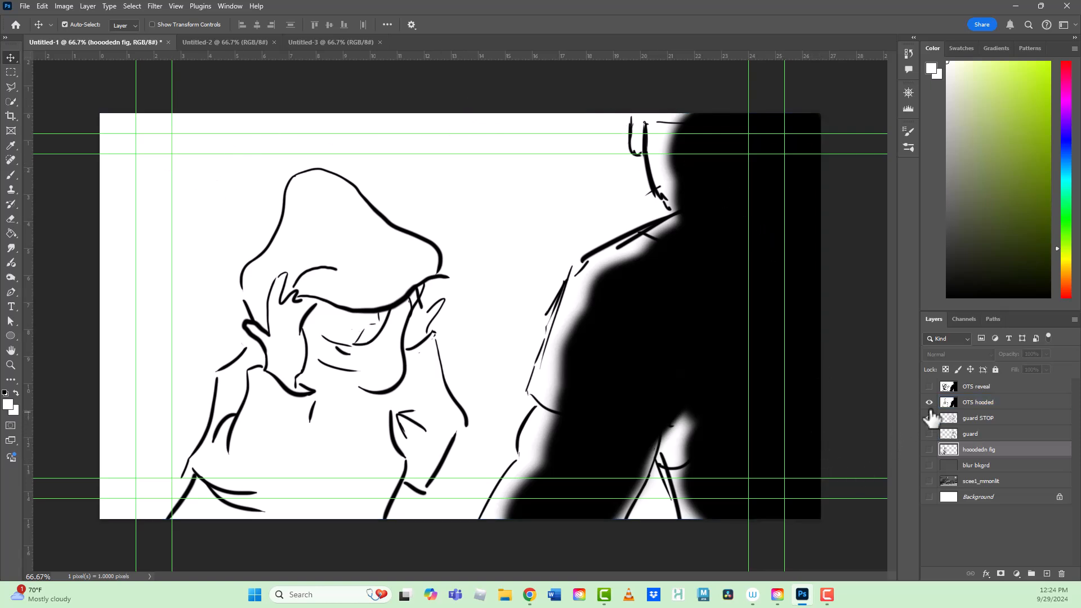
{"action": "mouse_move", "coordinate": [930, 403]}
{"action": "left_mouse_down"}
{"action": "mouse_move", "coordinate": [930, 423]}
{"action": "mouse_move", "coordinate": [929, 390]}
{"action": "mouse_move", "coordinate": [931, 510]}
{"action": "left_mouse_up"}
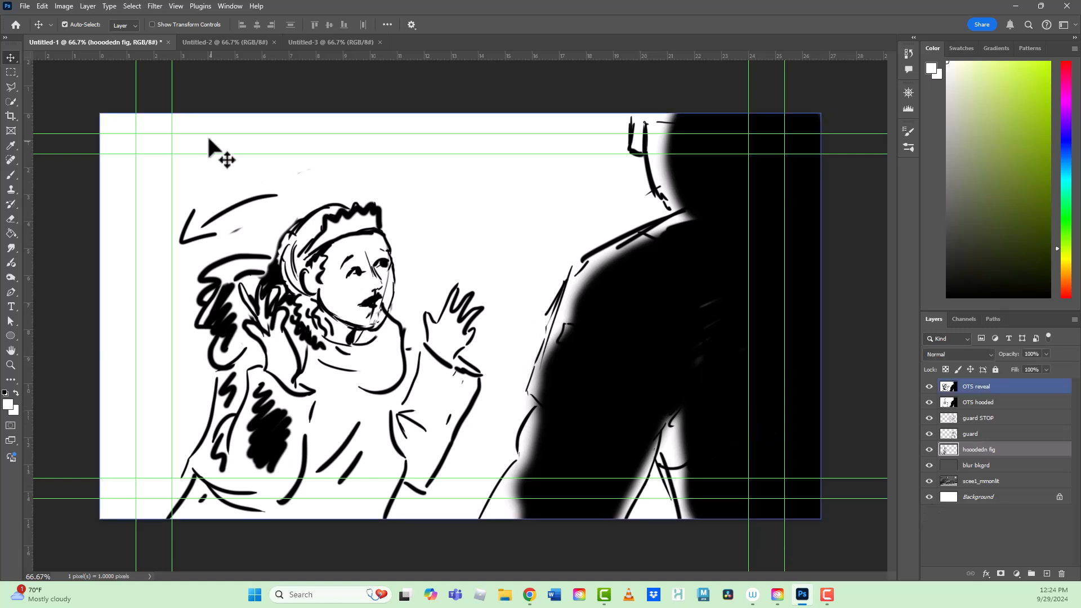
- Start exporting the layers to files and choose the folder "A storyboard for awesome film" in Documents as the destination
{"action": "left_click", "coordinate": [26, 5]}
{"action": "mouse_move", "coordinate": [75, 201]}
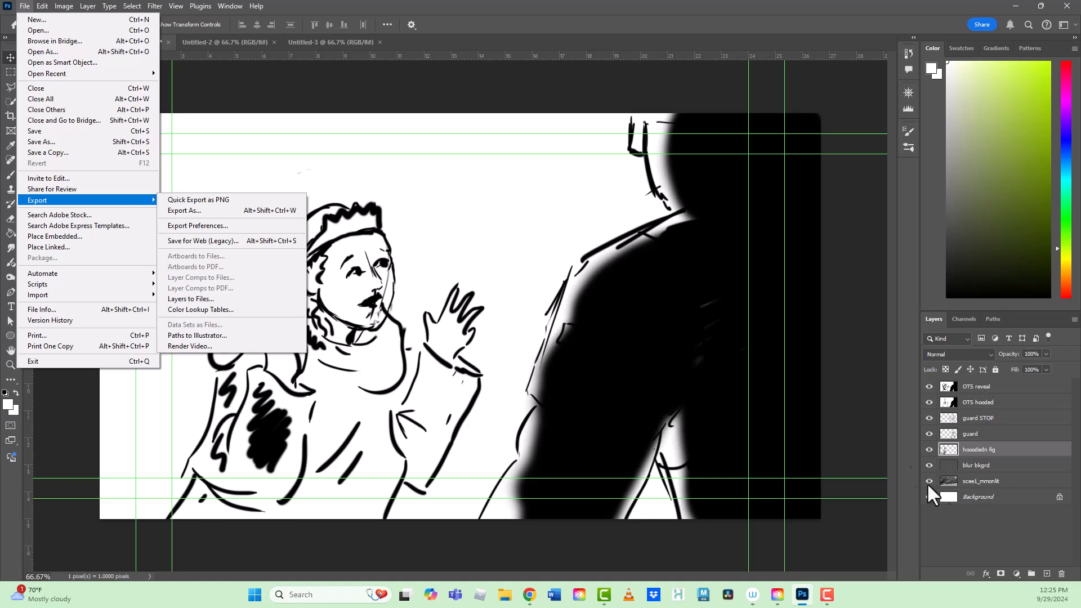
{"action": "left_click", "coordinate": [190, 299]}
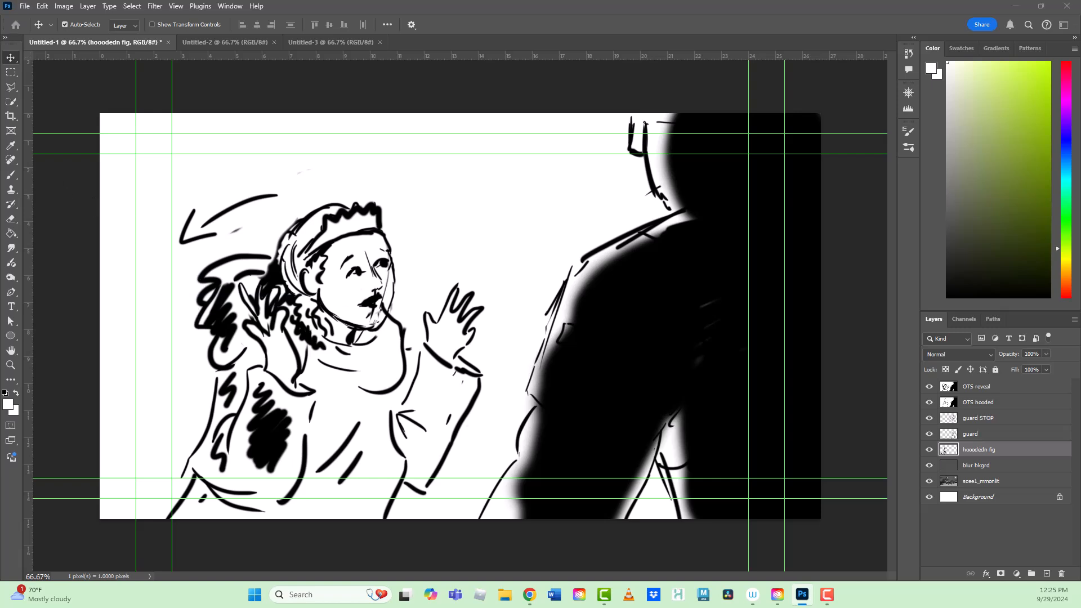
{"action": "left_click_drag", "start_coordinate": [144, 87], "coordinate": [405, 108]}
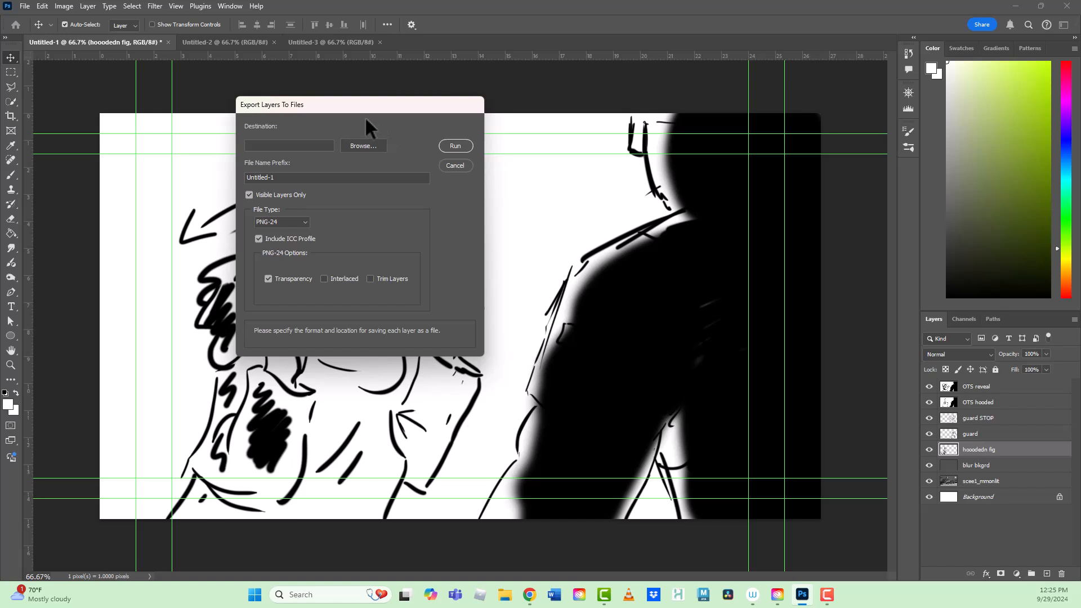
{"action": "left_click", "coordinate": [357, 147]}
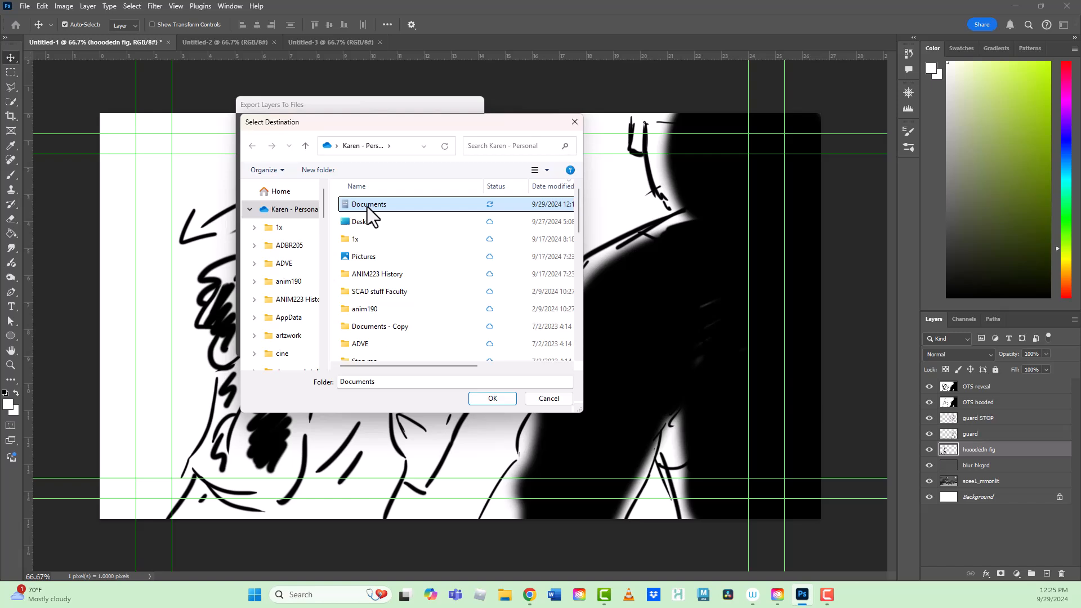
{"action": "left_click", "coordinate": [488, 400]}
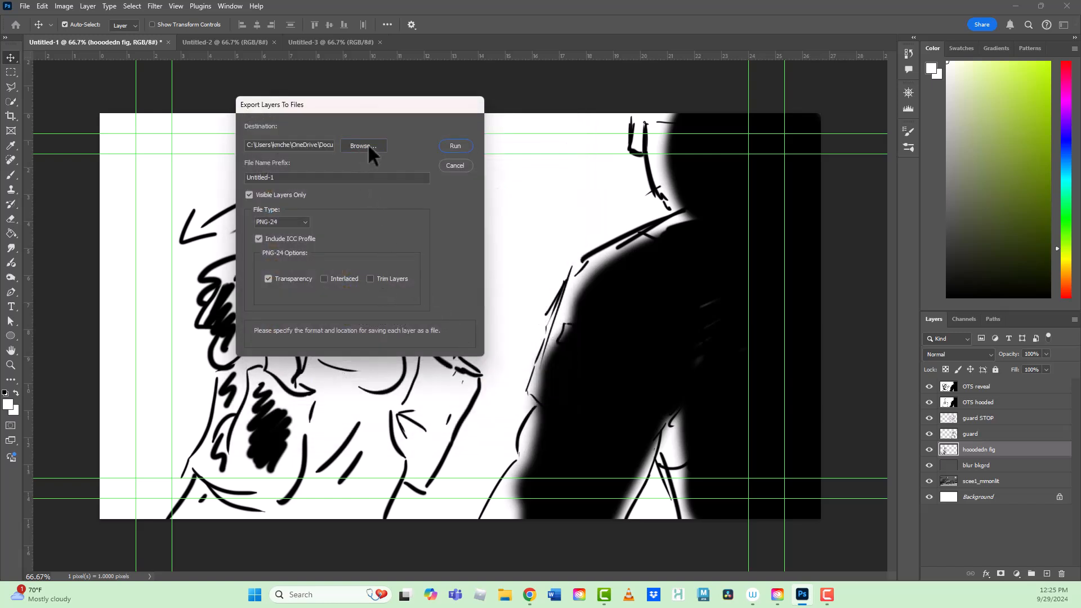
{"action": "key", "text": "Return"}
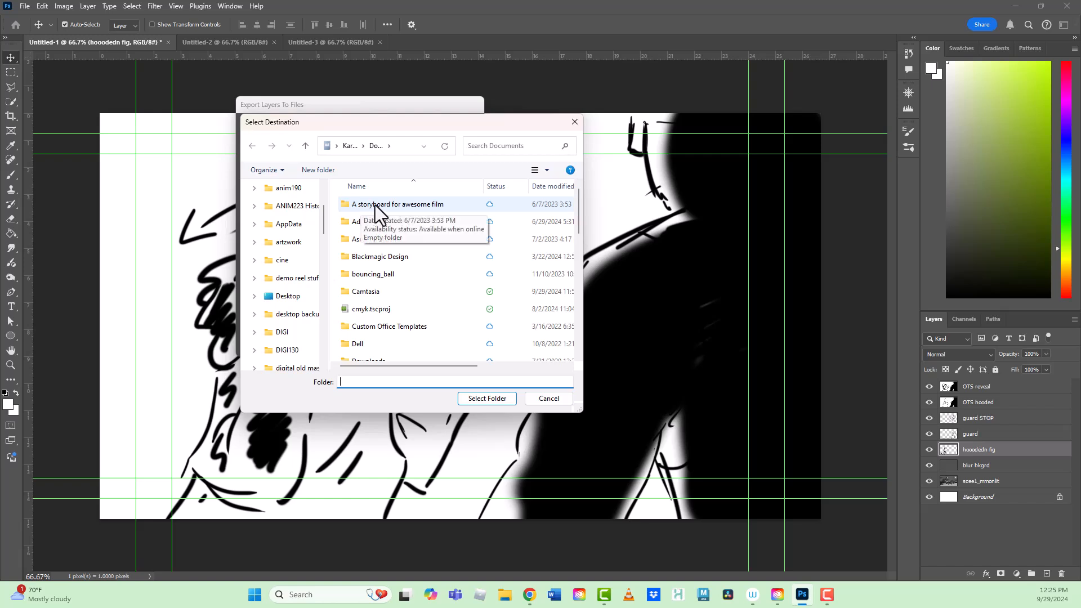
{"action": "left_click", "coordinate": [478, 400]}
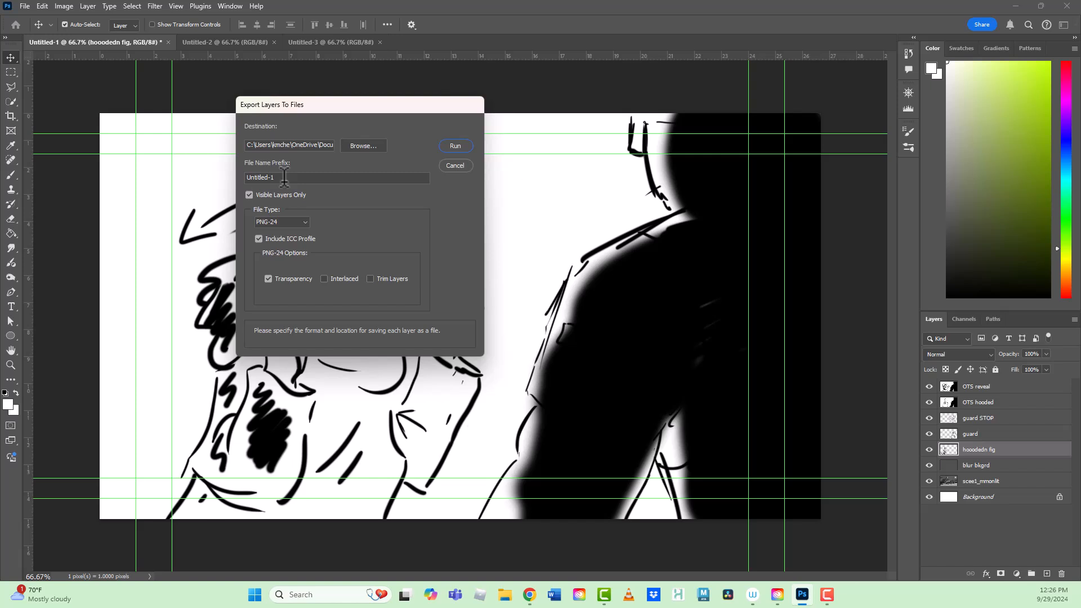
- Export the visible layers with the file name prefix S1_, trying JPEG as the file type before settling on PNG-24
{"action": "left_click_drag", "start_coordinate": [285, 177], "coordinate": [223, 185]}
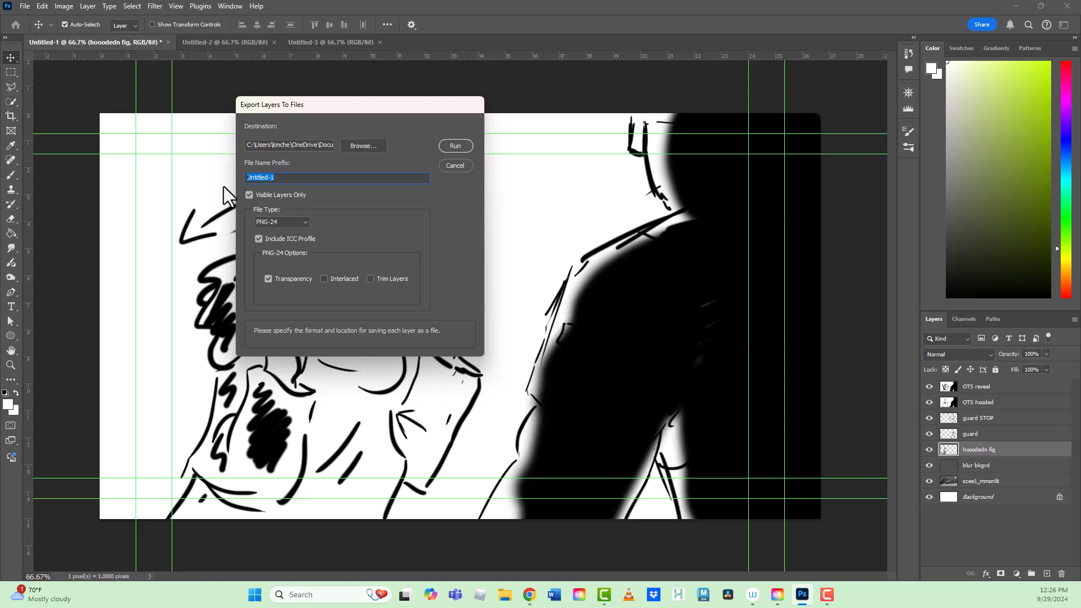
{"action": "type", "text": "S1_"}
{"action": "left_click", "coordinate": [305, 221]}
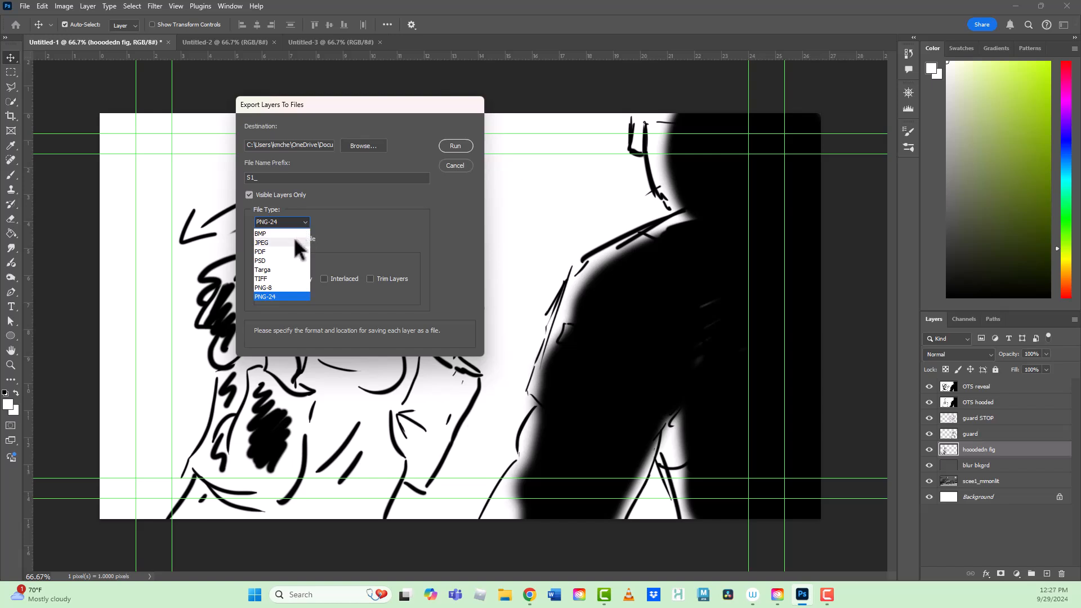
{"action": "left_click", "coordinate": [294, 240]}
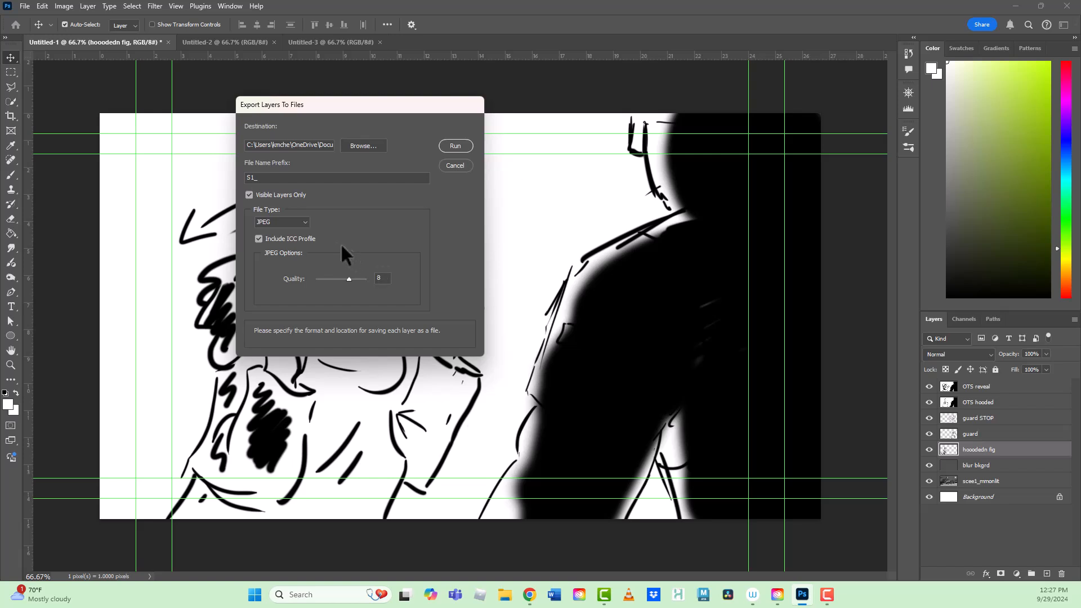
{"action": "left_click", "coordinate": [306, 221]}
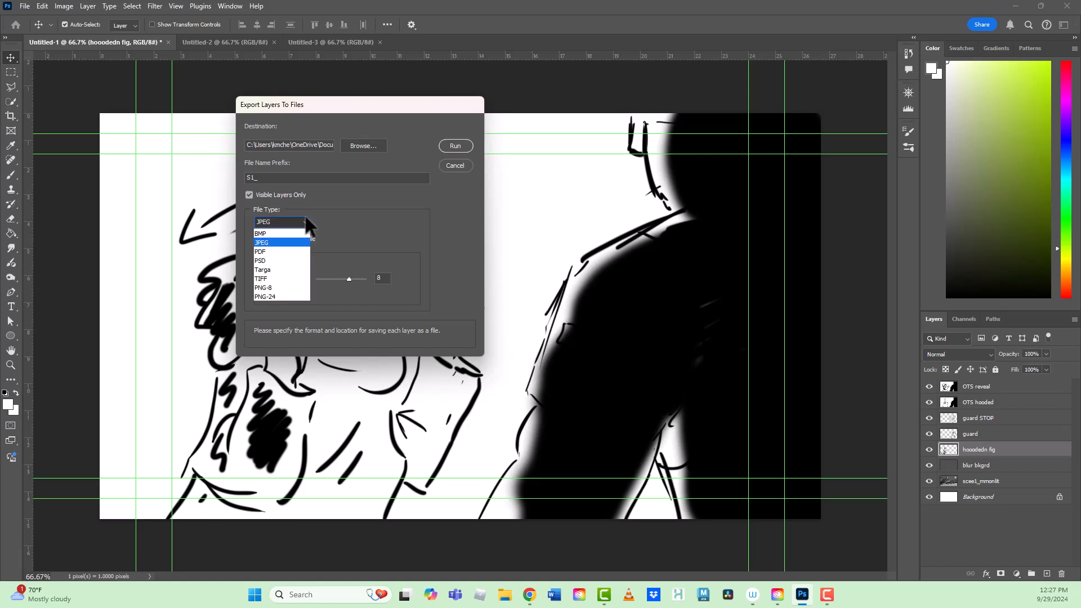
{"action": "left_click", "coordinate": [290, 296]}
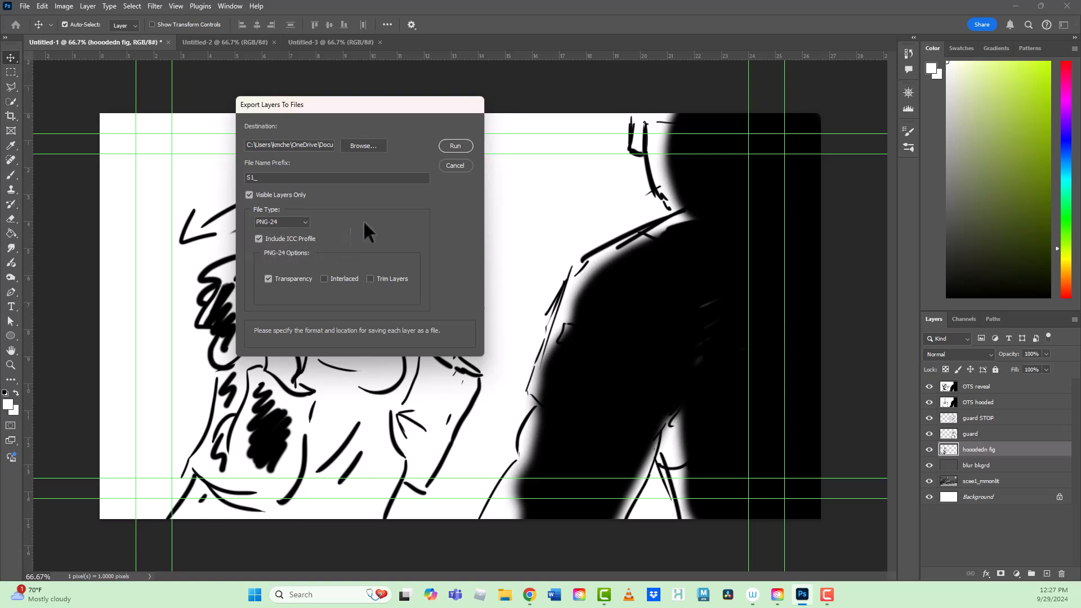
{"action": "left_click", "coordinate": [454, 148]}
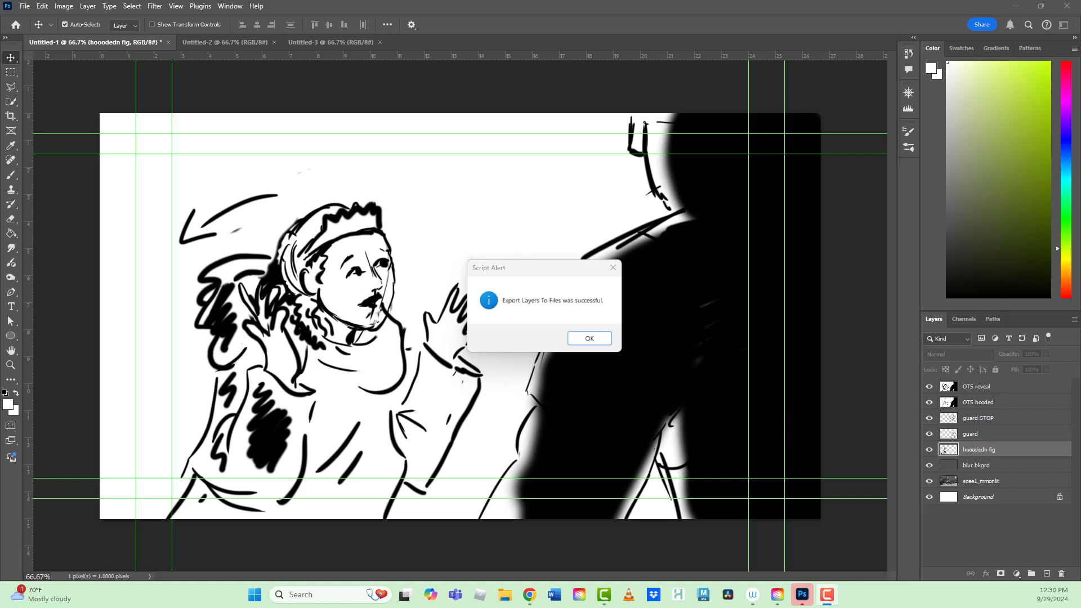
{"action": "left_click", "coordinate": [585, 341]}
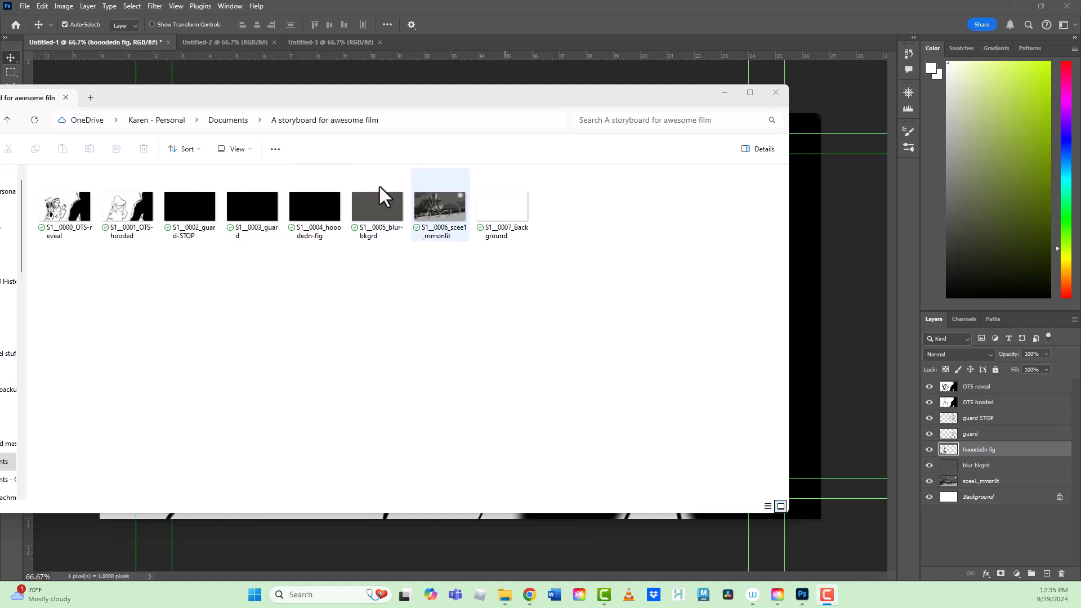
- Display the exported layer files as a list in File Explorer, and minimize the window to return to Photoshop
{"action": "left_click", "coordinate": [251, 150]}
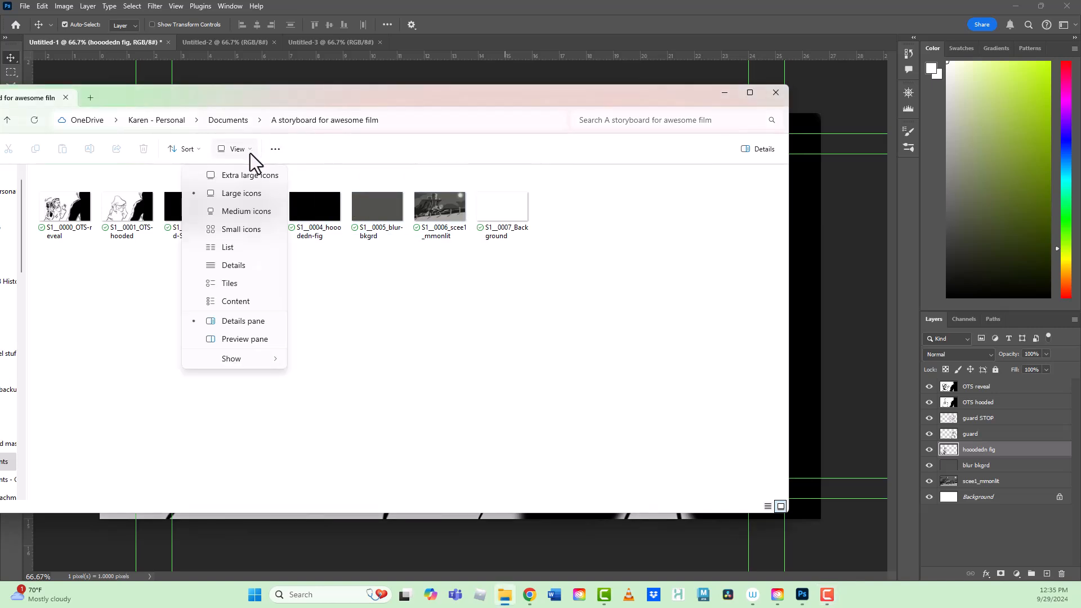
{"action": "left_click", "coordinate": [233, 246]}
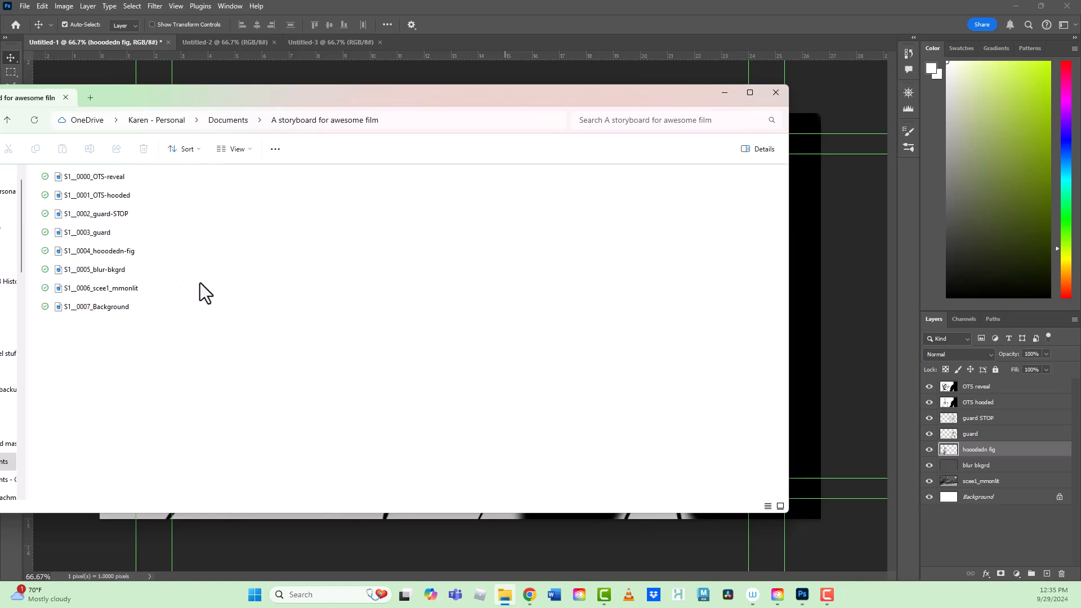
{"action": "left_click", "coordinate": [723, 93]}
{"action": "left_click", "coordinate": [374, 185]}
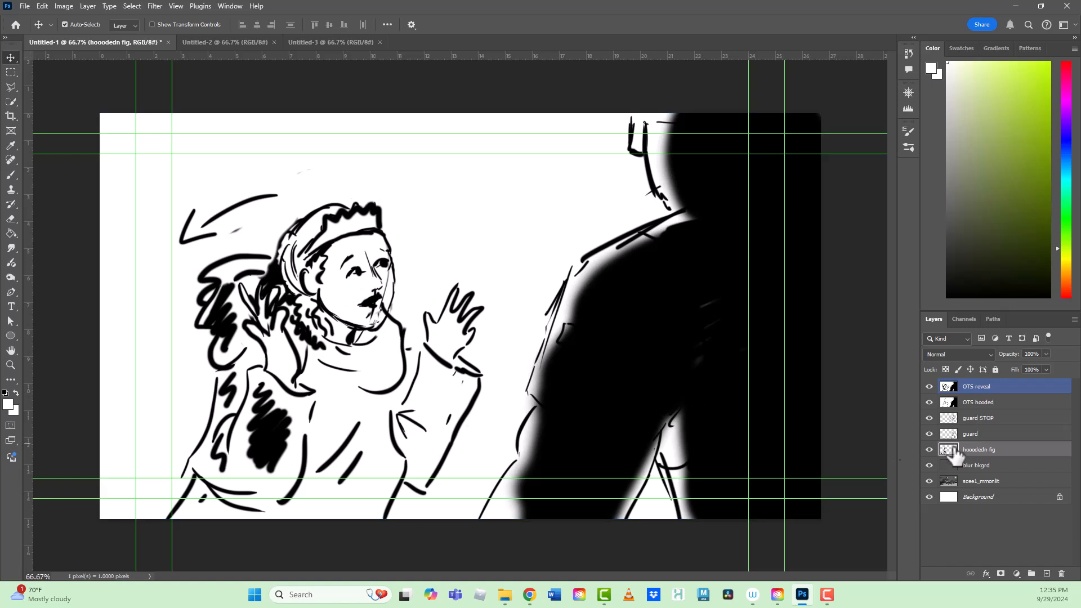
- Hide the OTS reveal, OTS hooded and guard STOP layers, leaving the guard and hooodedn fig layers shown over the background
{"action": "left_click", "coordinate": [949, 436]}
{"action": "left_click", "coordinate": [948, 451]}
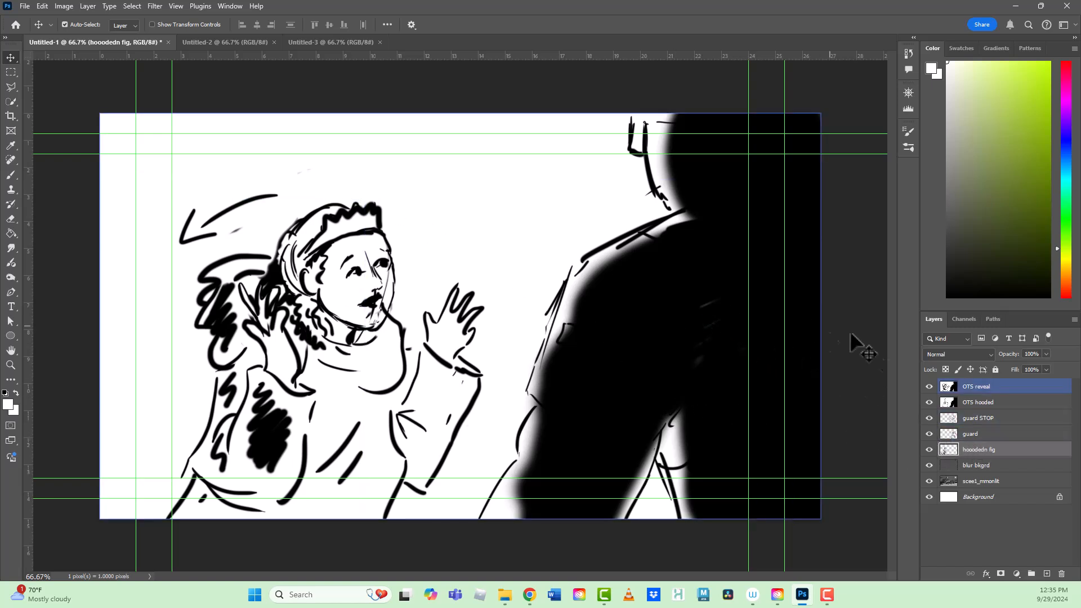
{"action": "left_click", "coordinate": [952, 436]}
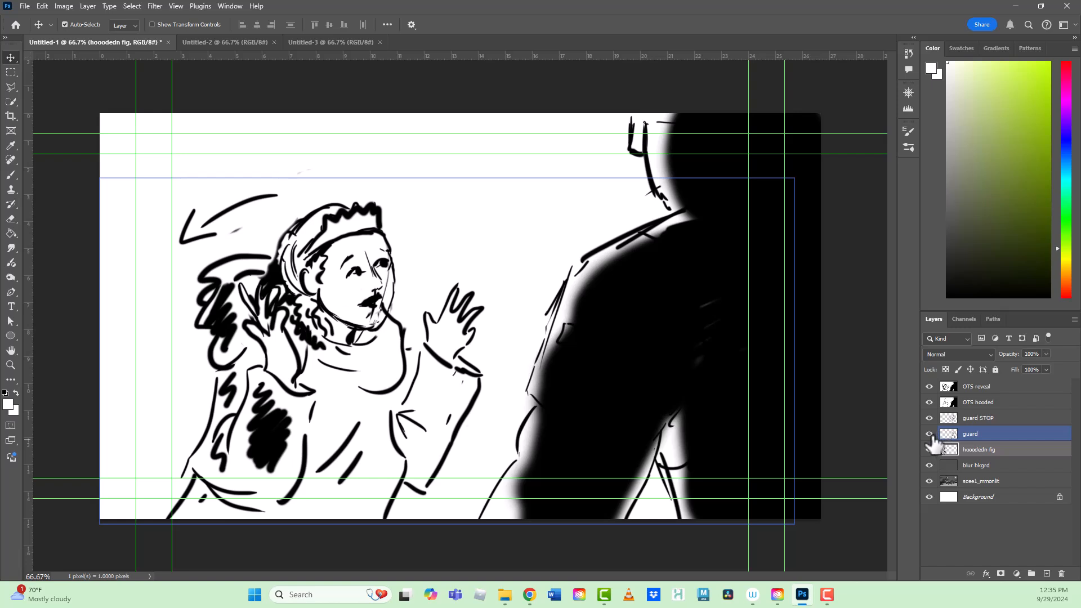
{"action": "left_click_drag", "start_coordinate": [929, 387], "coordinate": [928, 422]}
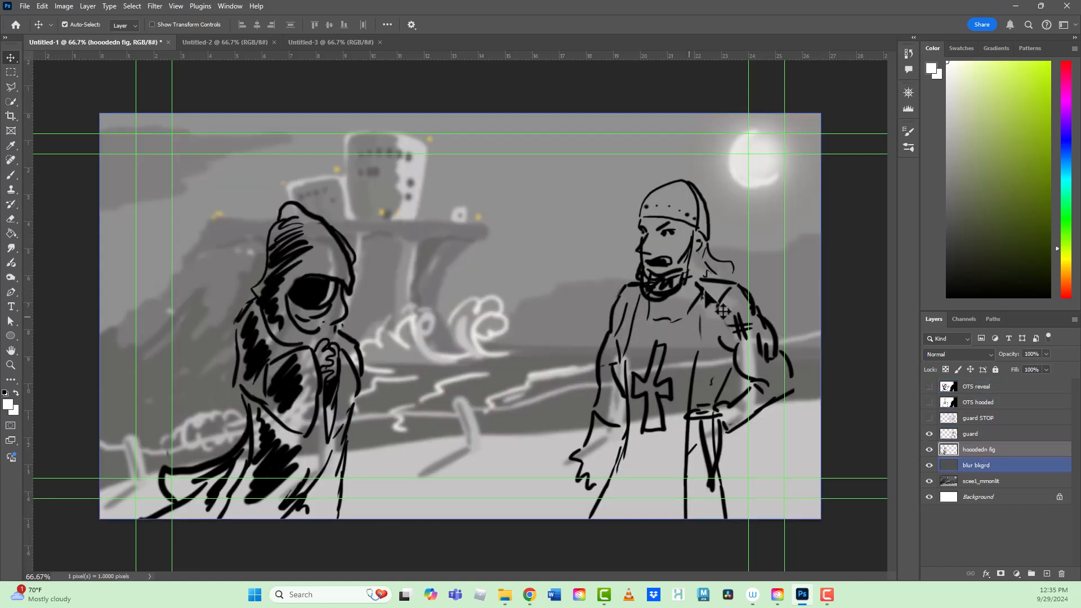
{"action": "left_click", "coordinate": [676, 397]}
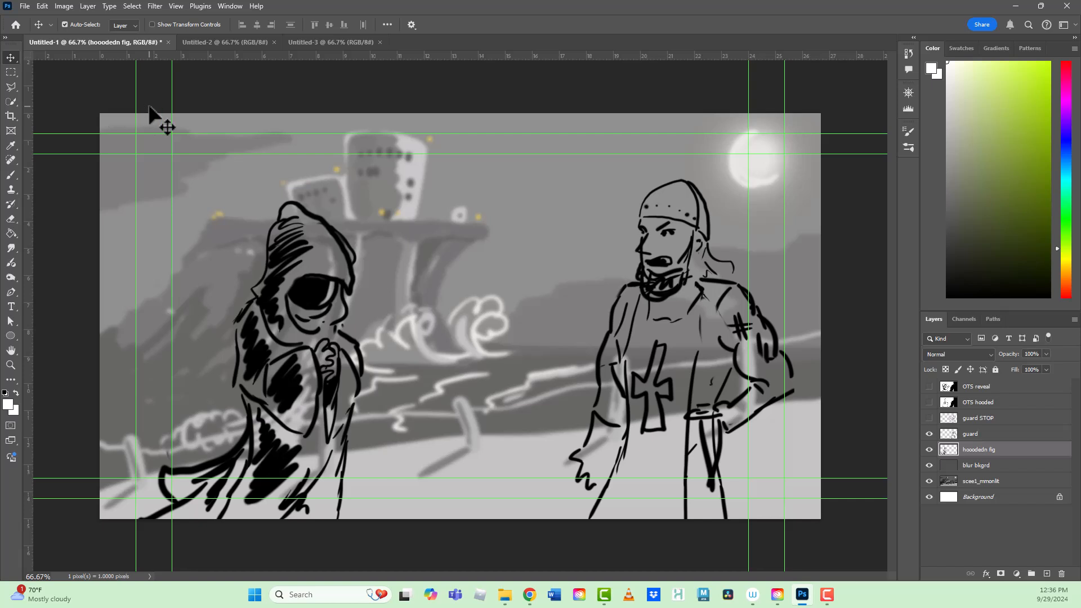
{"action": "left_click", "coordinate": [403, 342]}
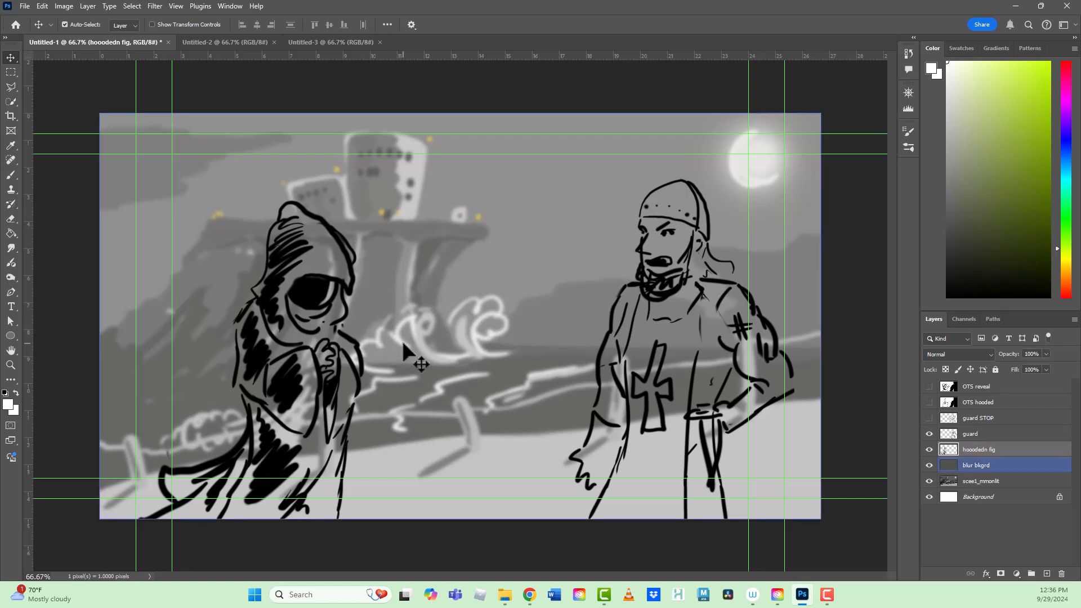